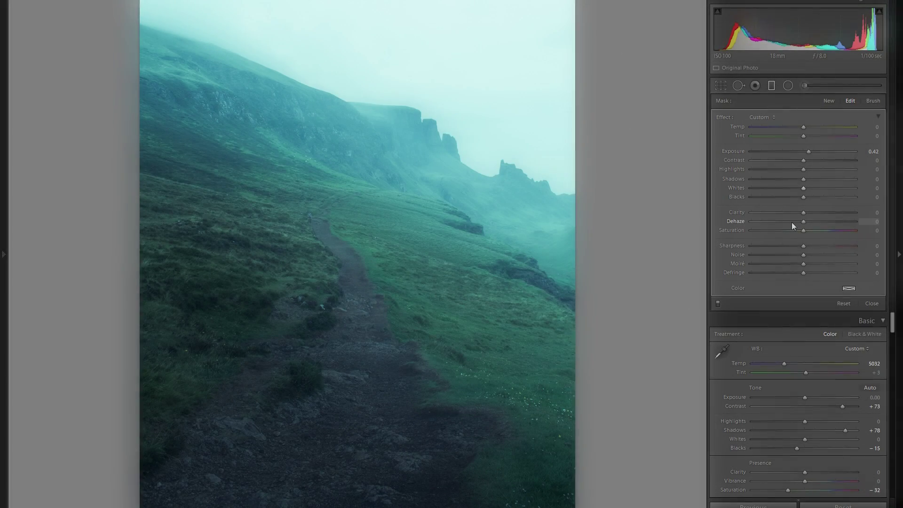
# Step: Set the graduated filter's Dehaze to −7 to add haze to the masked area
pyautogui.moveTo(791, 222); pyautogui.dragTo(794, 221)
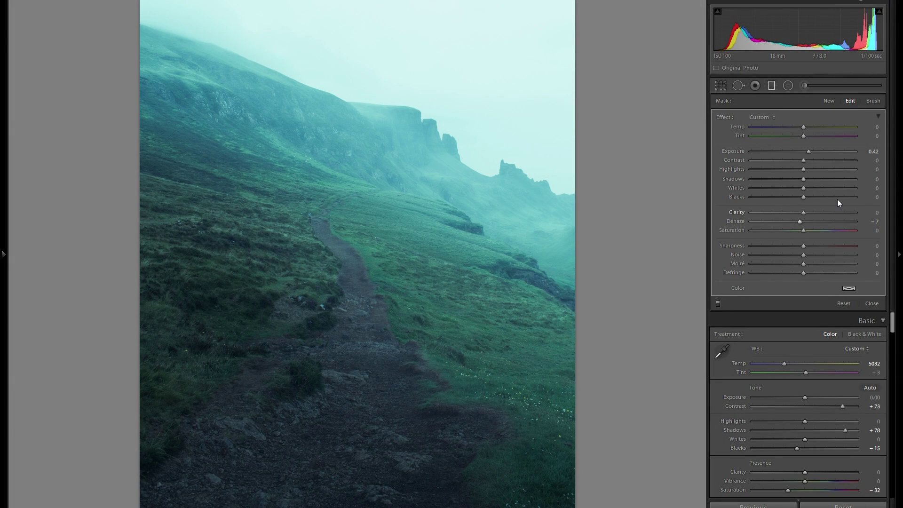
# Step: Set the photo's overall Contrast to +41 and darken the Blacks slightly
pyautogui.moveTo(824, 188); pyautogui.dragTo(827, 188)
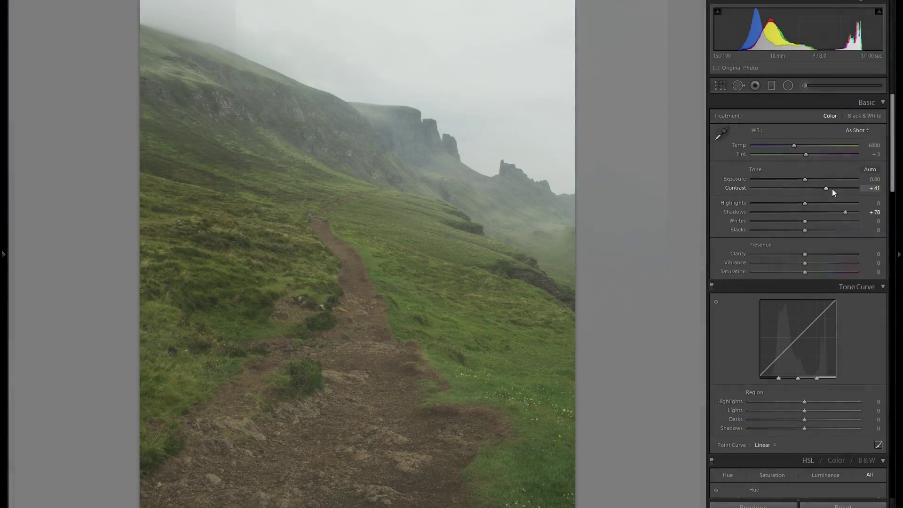
pyautogui.moveTo(804, 230)
pyautogui.mouseDown()
pyautogui.moveTo(783, 230)
pyautogui.moveTo(793, 230)
pyautogui.mouseUp()
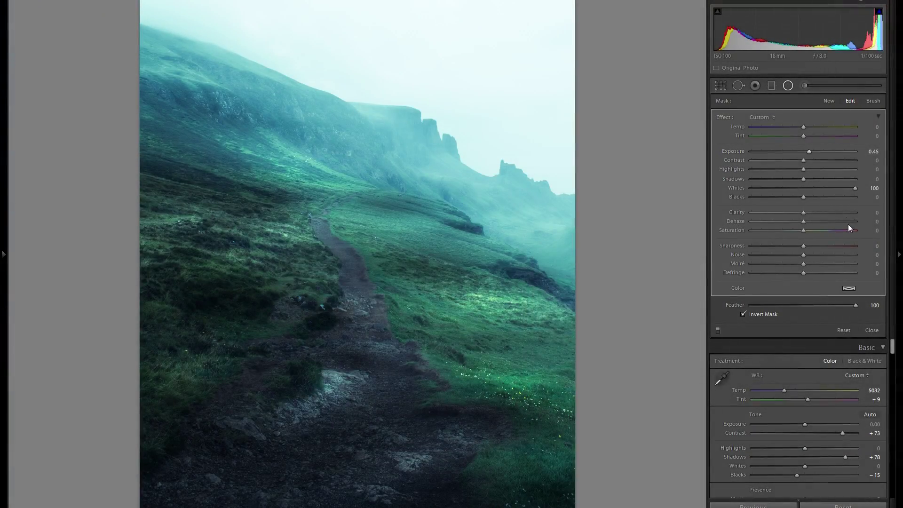
# Step: Set the inverted radial filter's Contrast to 86, Exposure to 0.81 and Temp to 6
pyautogui.click(835, 161)
pyautogui.click(814, 151)
pyautogui.click(848, 160)
pyautogui.click(806, 127)
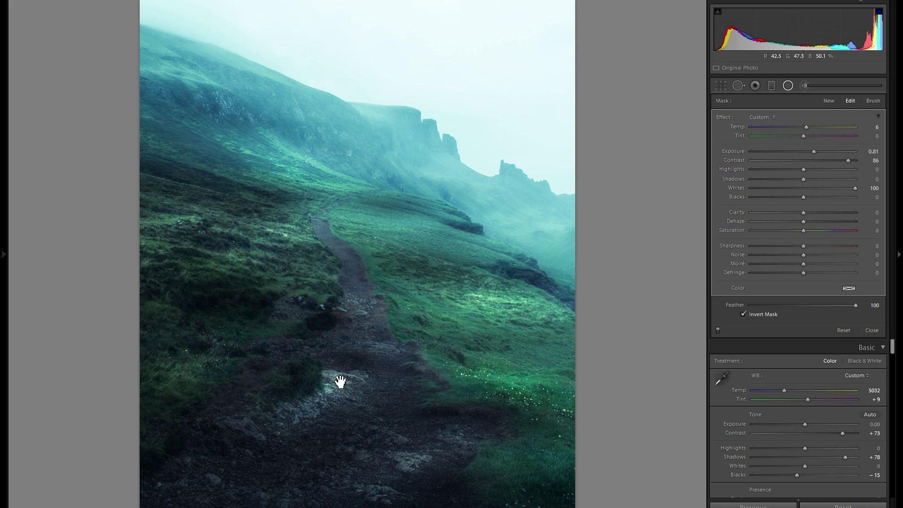
# Step: Add radial filter highlights on the rocks along the lower path, with Exposure 0.49 and Whites 37
pyautogui.click(407, 465)
pyautogui.moveTo(808, 154); pyautogui.dragTo(810, 154)
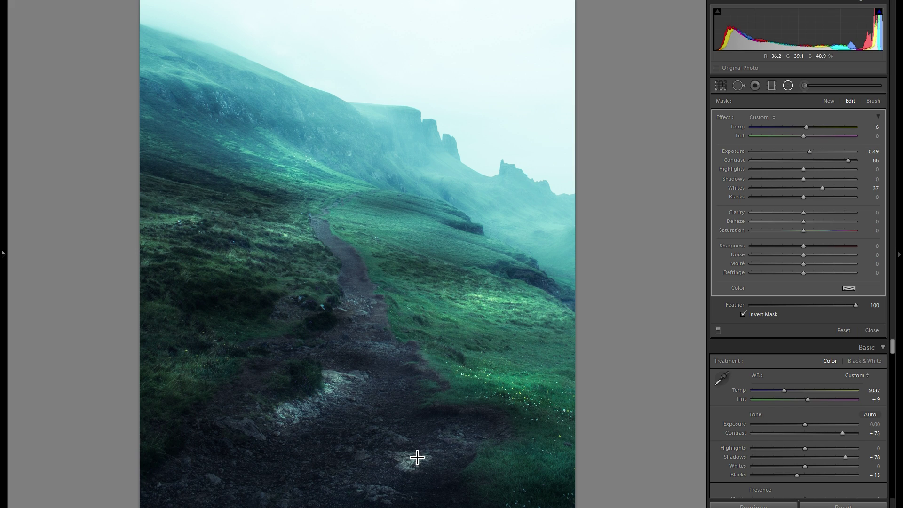
pyautogui.click(326, 316)
pyautogui.press('h')
pyautogui.press('h')
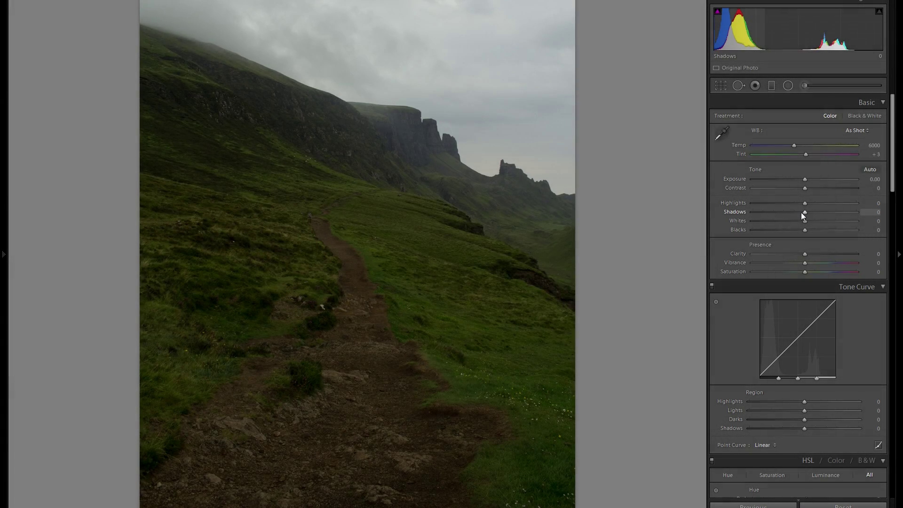
# Step: Brighten the photo's dark areas by setting Shadows to +78
pyautogui.moveTo(804, 211); pyautogui.dragTo(844, 210)
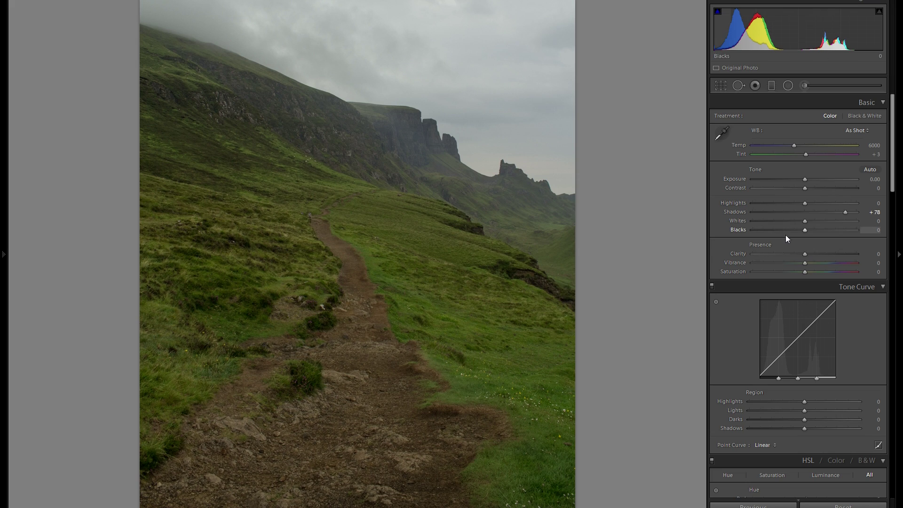
# Step: Try negative Clarity and negative Contrast on the photo, resetting each to its default
pyautogui.click(769, 253)
pyautogui.doubleClick(736, 253)
pyautogui.click(766, 187)
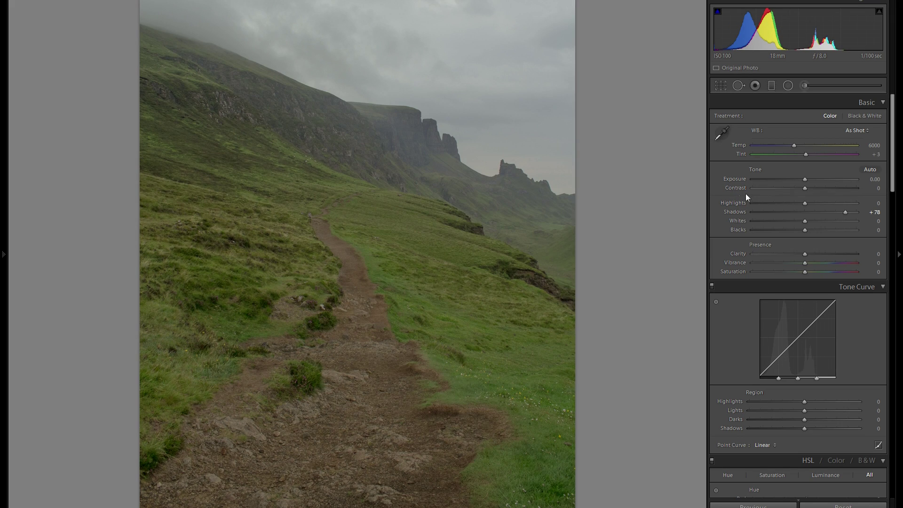
pyautogui.doubleClick(744, 189)
# Step: Try raising the Blacks and setting the tone curve's Shadows to +68, resetting each to its default
pyautogui.click(842, 230)
pyautogui.doubleClick(730, 229)
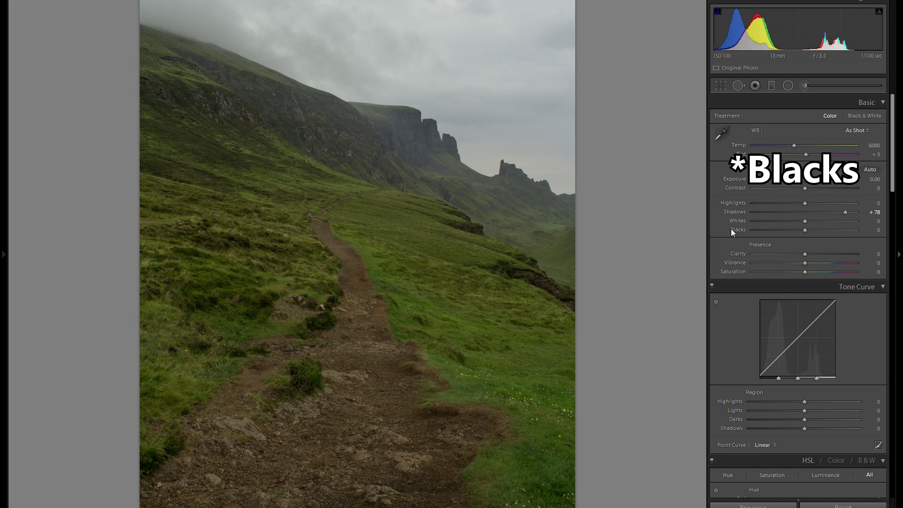
pyautogui.click(841, 428)
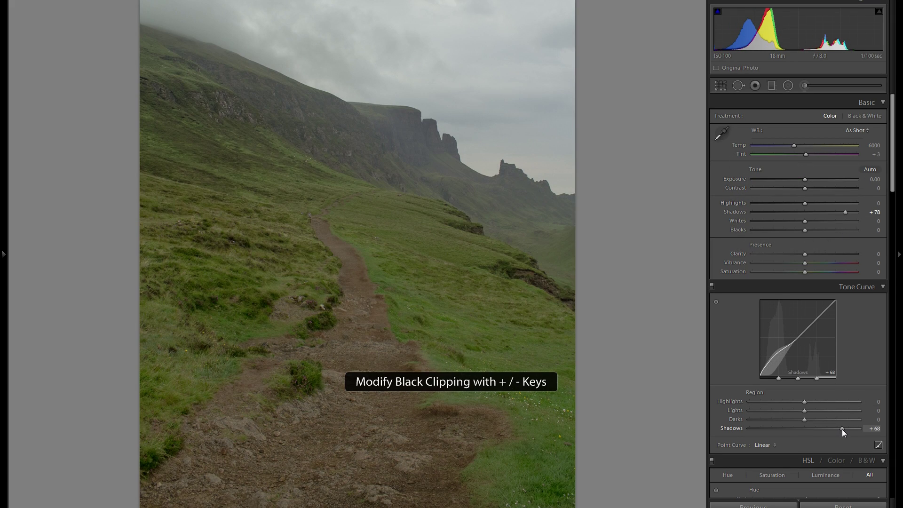
pyautogui.doubleClick(733, 430)
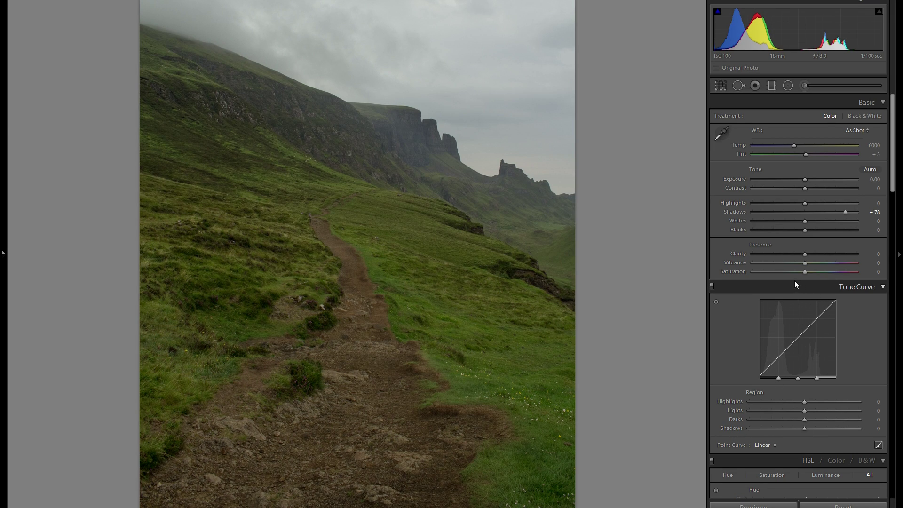
# Step: Add fog to the whole photo by setting the Dehaze amount to −38
pyautogui.scroll(-15, 788, 278)
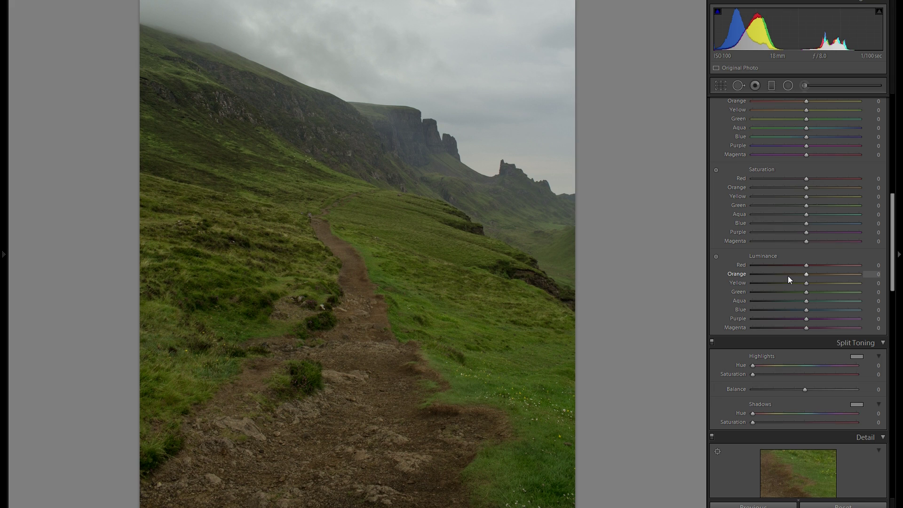
pyautogui.scroll(-8, 788, 275)
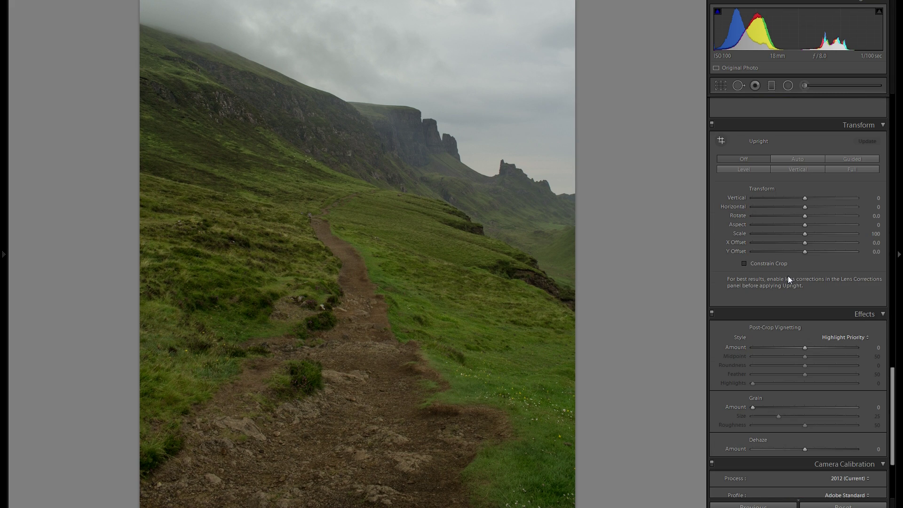
pyautogui.scroll(-2, 819, 356)
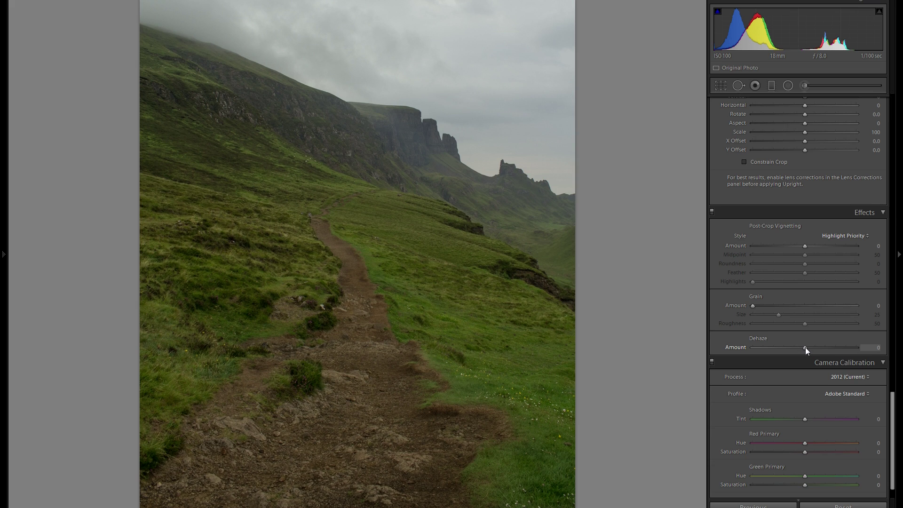
pyautogui.moveTo(805, 347); pyautogui.dragTo(784, 345)
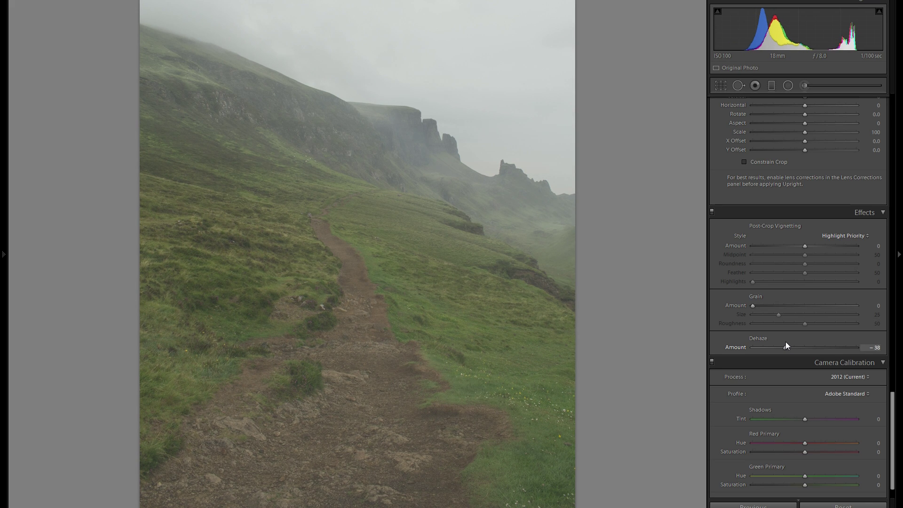
# Step: Set the Contrast to +53 and the Blacks to −15, and compare the edit with the original photo
pyautogui.scroll(15, 819, 337)
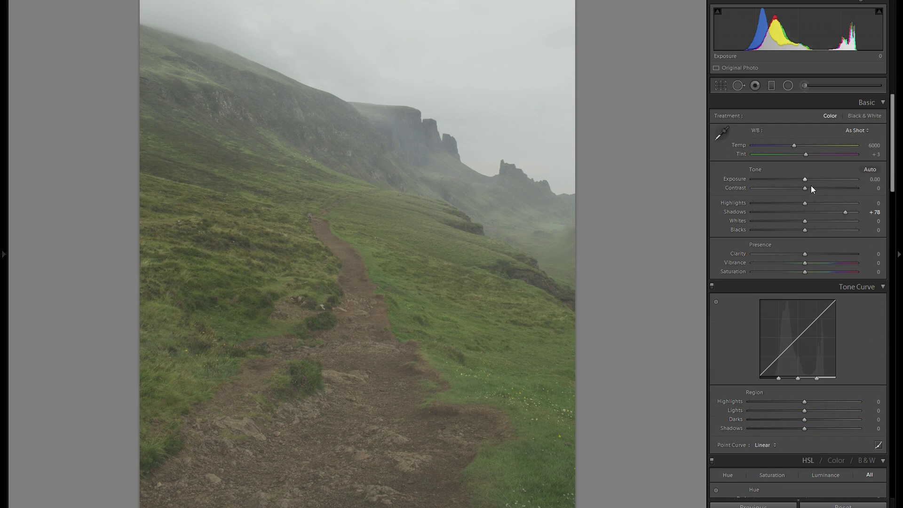
pyautogui.click(826, 190)
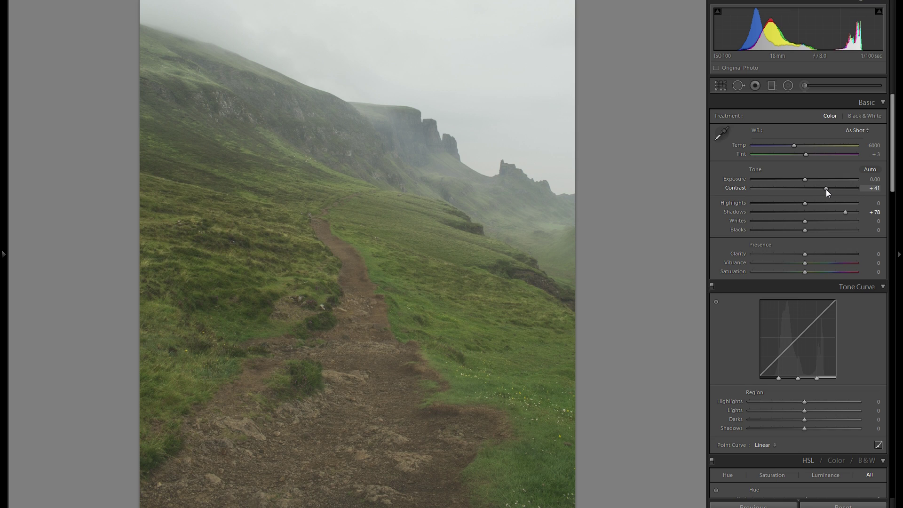
pyautogui.click(827, 255)
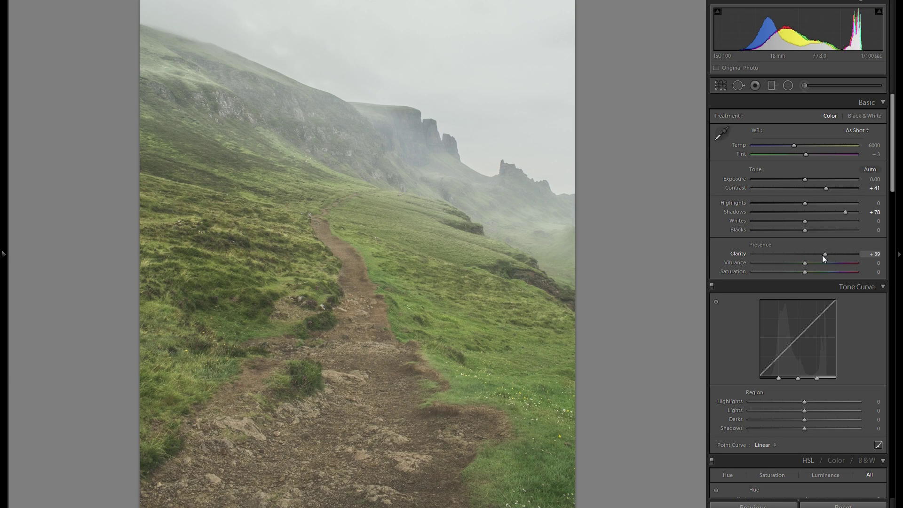
pyautogui.doubleClick(732, 251)
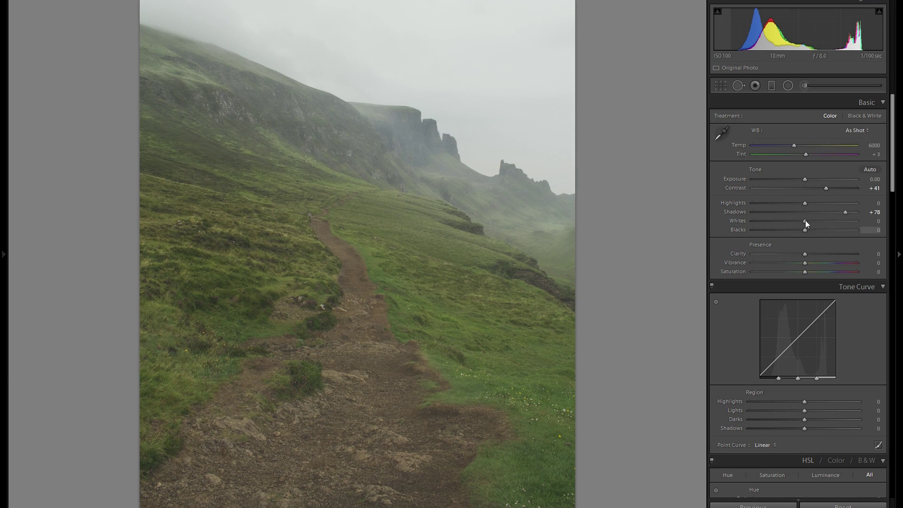
pyautogui.click(832, 188)
pyautogui.moveTo(790, 230); pyautogui.dragTo(796, 230)
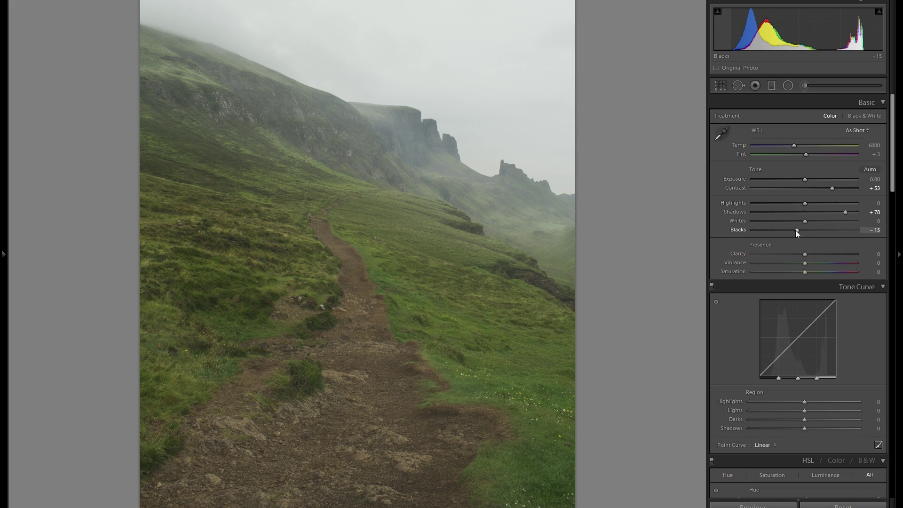
pyautogui.press('y')
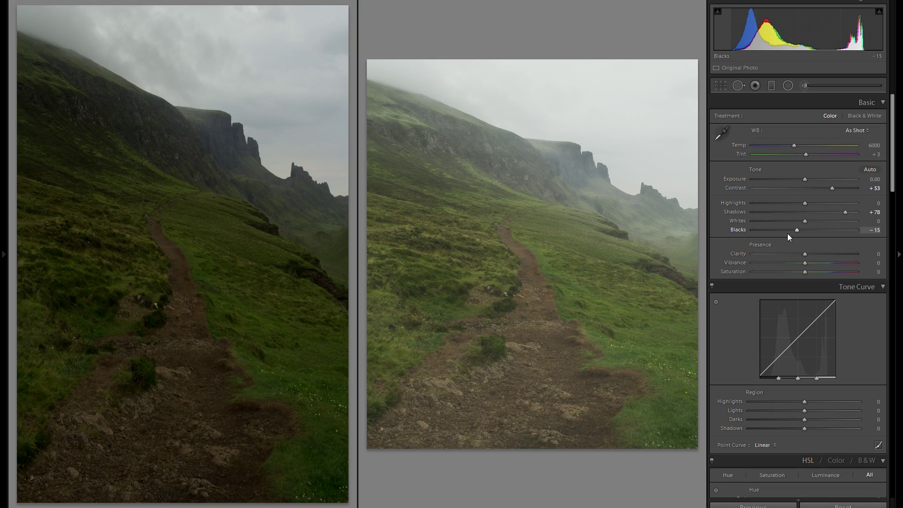
pyautogui.press('y')
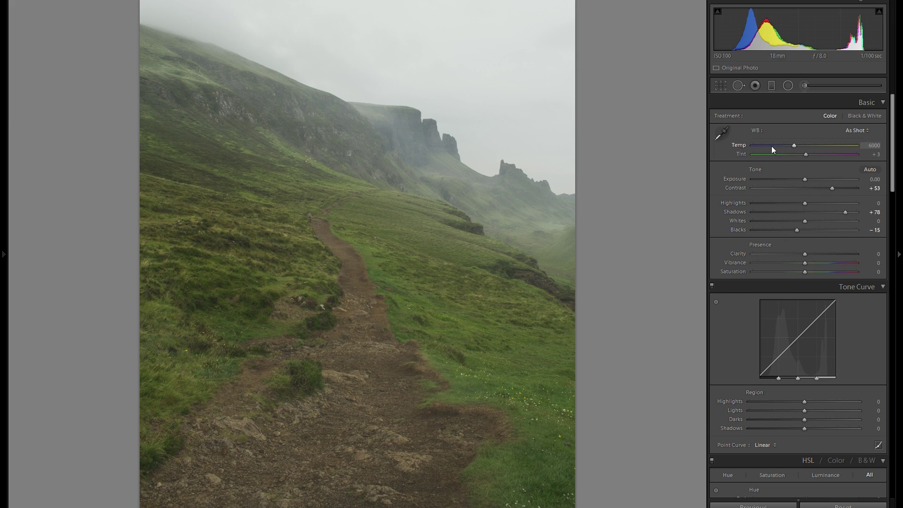
# Step: Cool the white balance by setting the colour temperature to 5032
pyautogui.moveTo(793, 147); pyautogui.dragTo(783, 145)
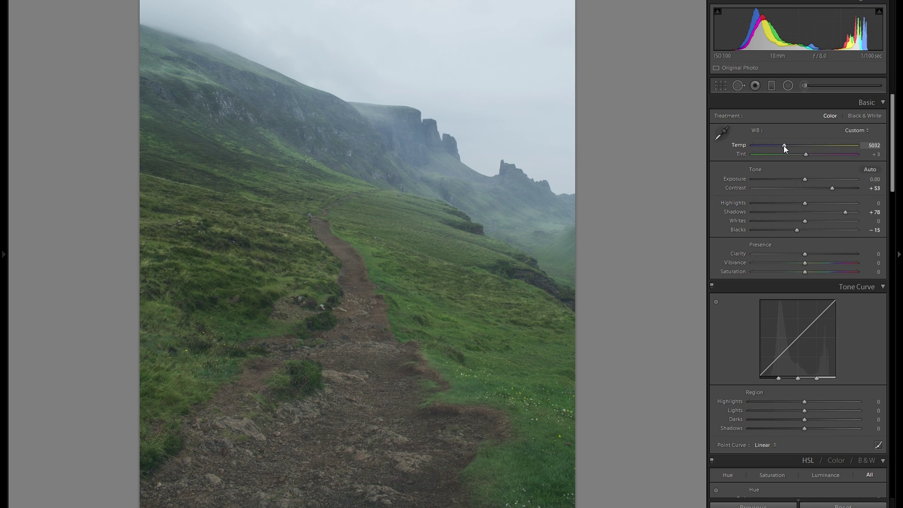
# Step: Tint the split-toning highlights teal with hue 174 and saturation 32
pyautogui.scroll(-10, 813, 281)
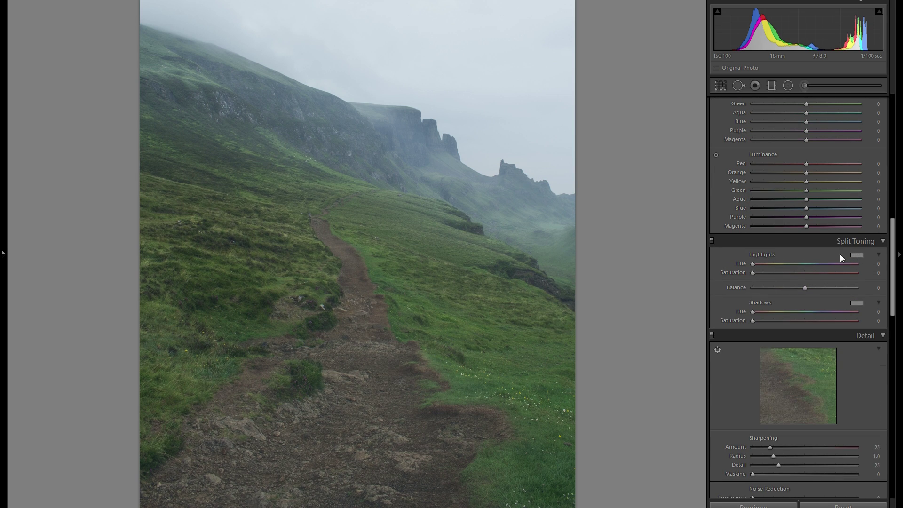
pyautogui.click(854, 255)
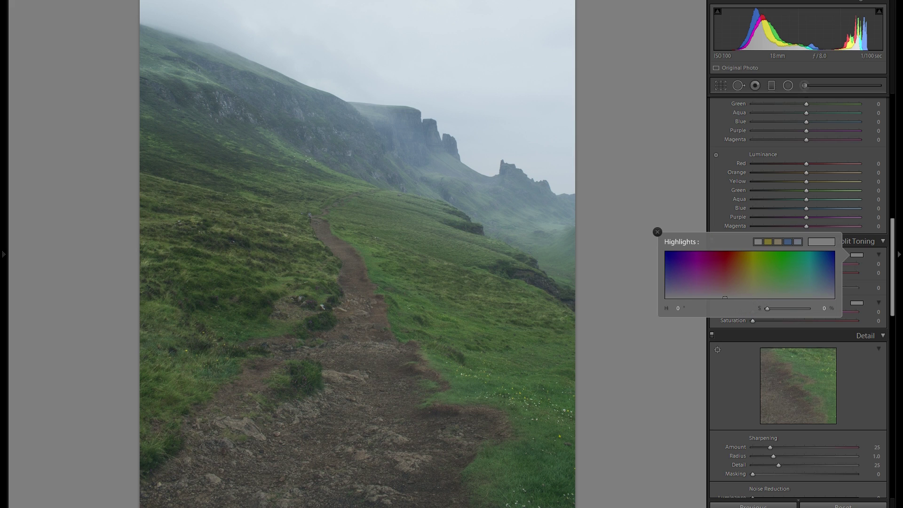
pyautogui.click(809, 276)
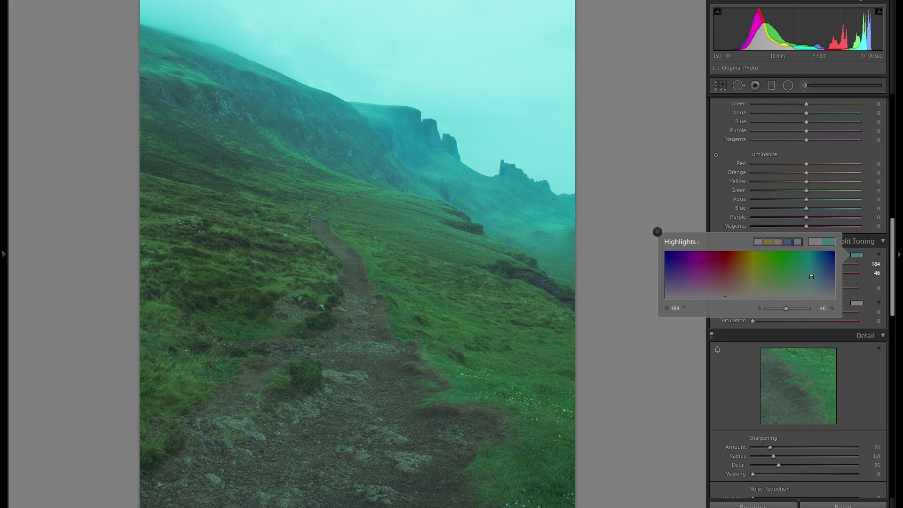
pyautogui.moveTo(818, 282); pyautogui.dragTo(815, 283)
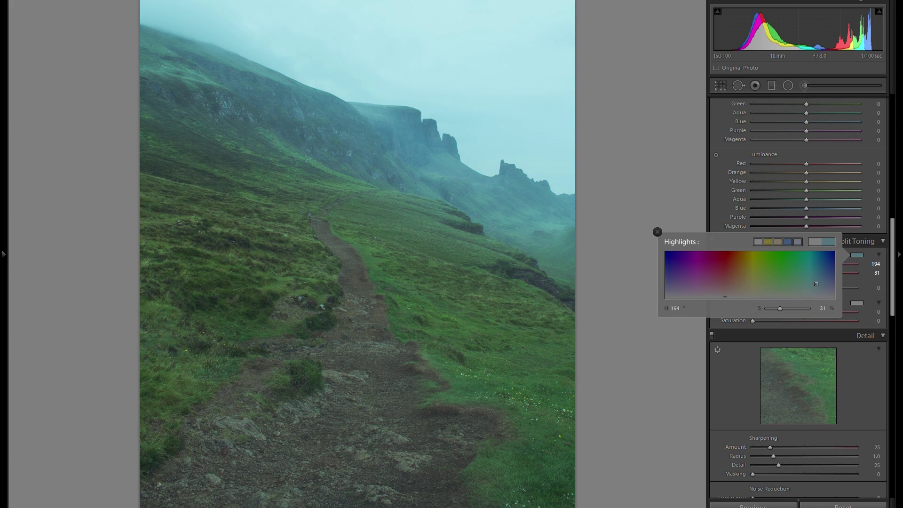
pyautogui.moveTo(816, 284)
pyautogui.mouseDown()
pyautogui.moveTo(808, 270)
pyautogui.moveTo(833, 264)
pyautogui.mouseUp()
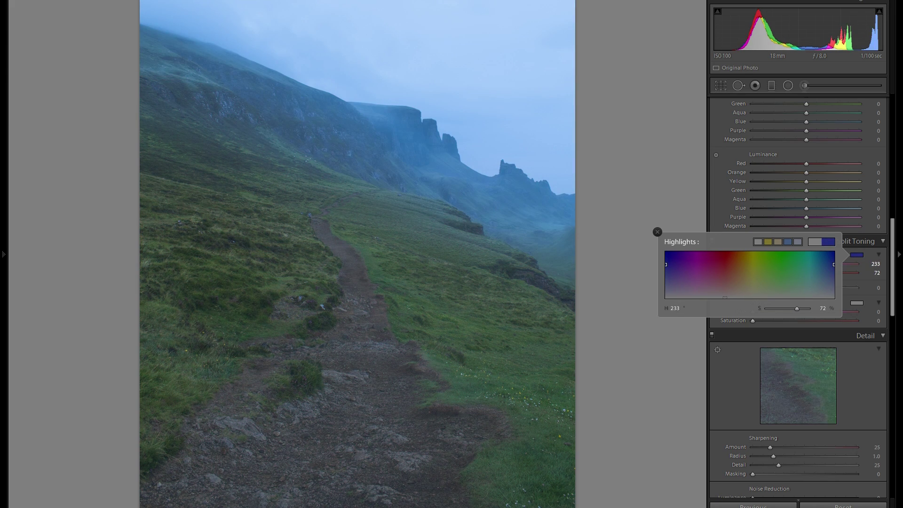
pyautogui.moveTo(834, 264); pyautogui.dragTo(804, 269)
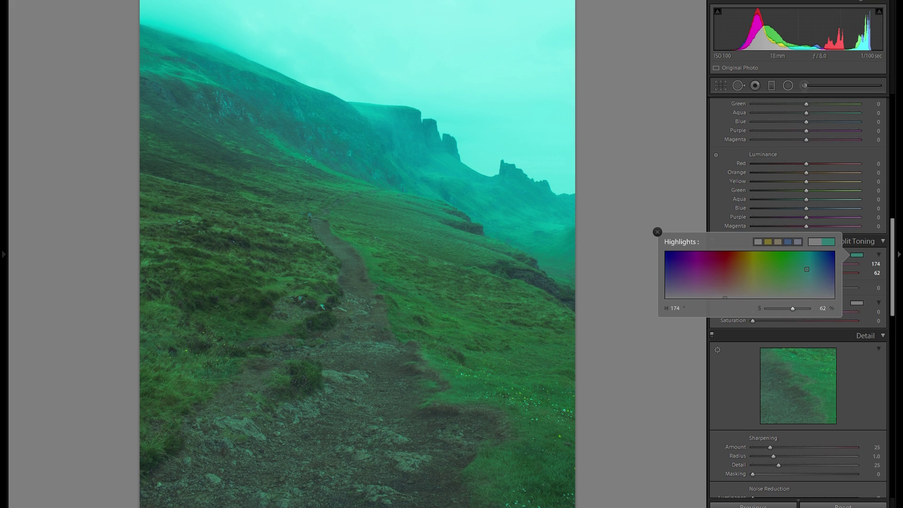
pyautogui.moveTo(806, 269); pyautogui.dragTo(806, 282)
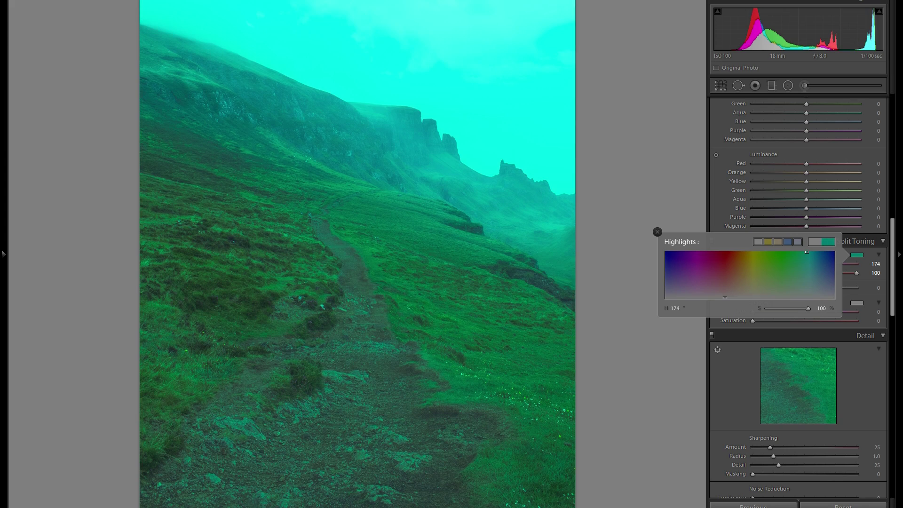
pyautogui.moveTo(806, 252); pyautogui.dragTo(807, 283)
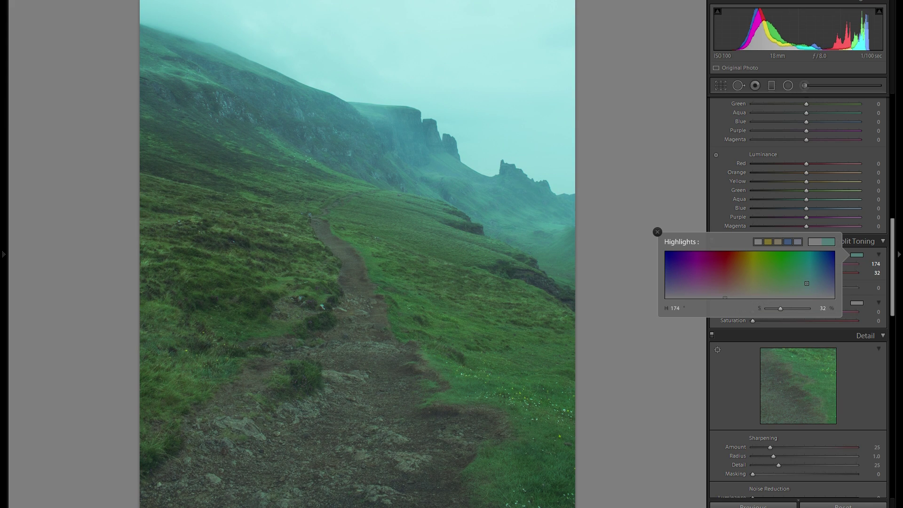
pyautogui.press('Return')
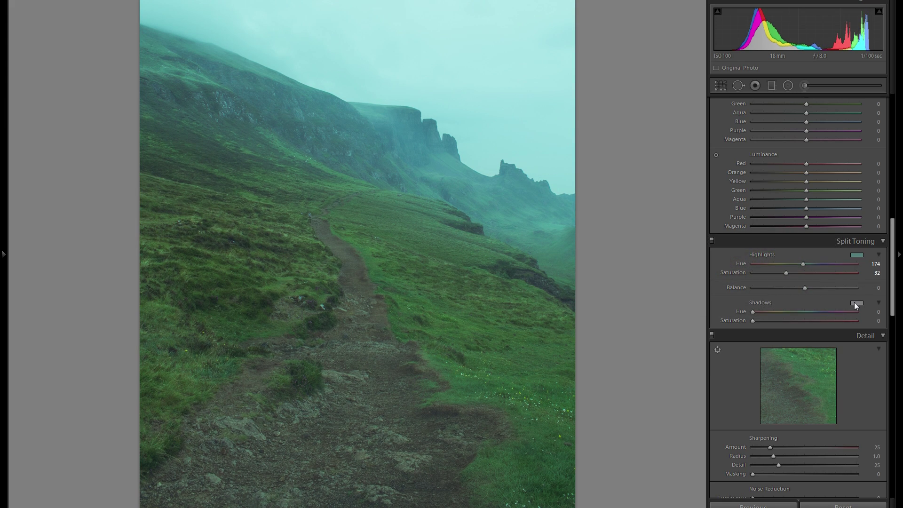
# Step: Tint the split-toning shadows blue with hue 233 and saturation 35
pyautogui.click(854, 302)
pyautogui.moveTo(752, 330); pyautogui.dragTo(833, 327)
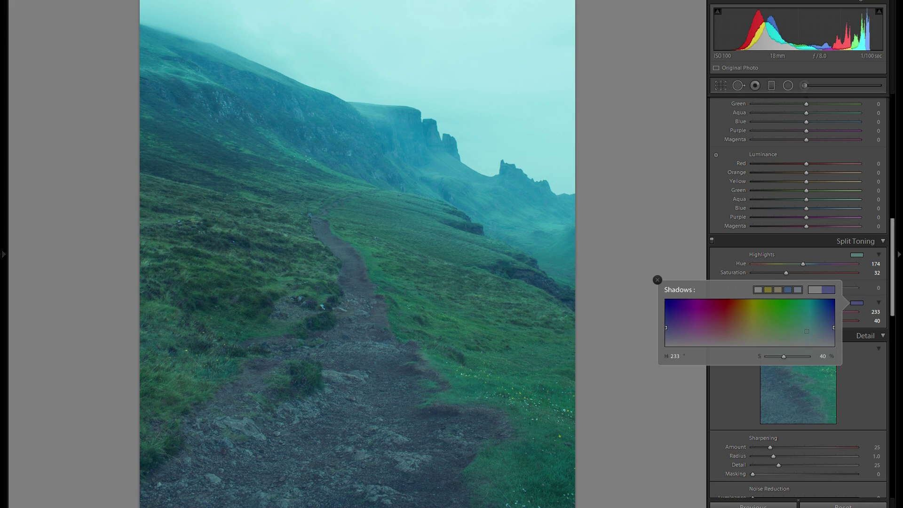
pyautogui.moveTo(834, 327); pyautogui.dragTo(834, 329)
pyautogui.click(657, 280)
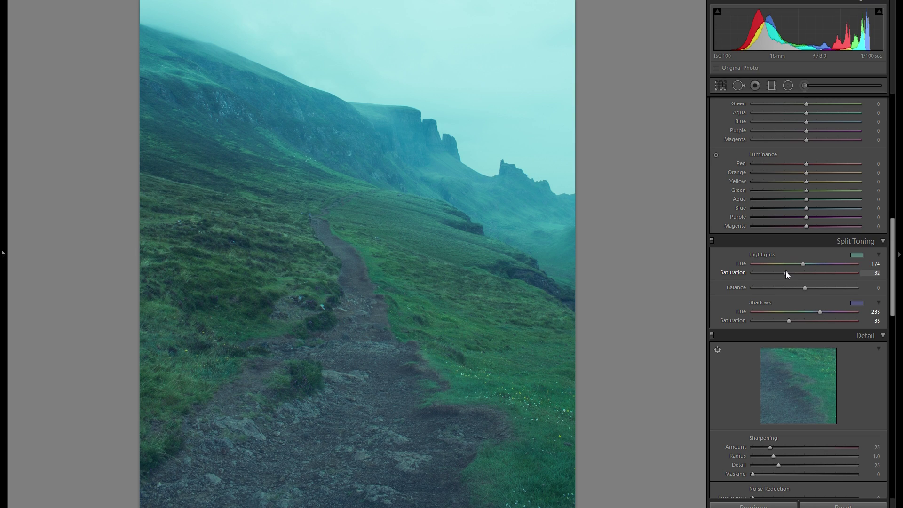
pyautogui.scroll(3, 786, 274)
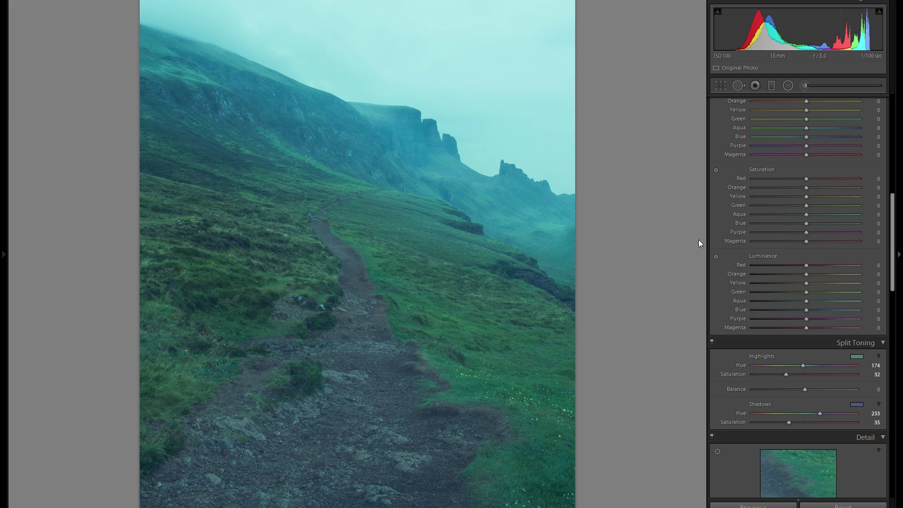
# Step: Darken the foreground with a slanted graduated filter across the path at exposure −0.71, and adjust the width of its transition
pyautogui.scroll(10, 762, 264)
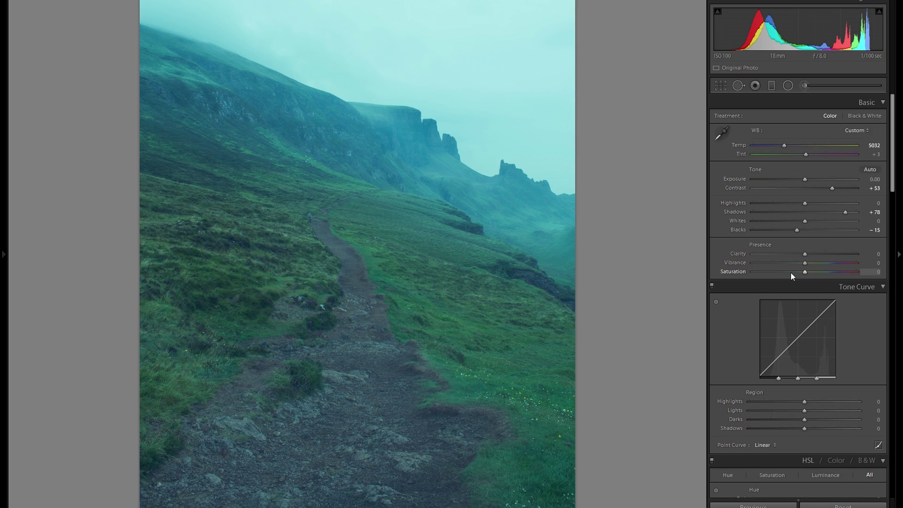
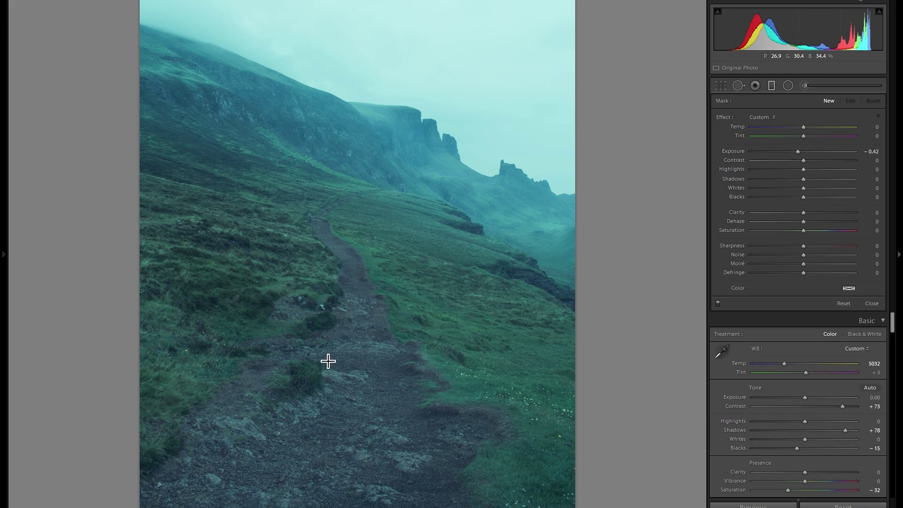
pyautogui.moveTo(414, 150)
pyautogui.mouseDown()
pyautogui.moveTo(427, 117)
pyautogui.moveTo(422, 138)
pyautogui.mouseUp()
pyautogui.moveTo(368, 258); pyautogui.dragTo(346, 305)
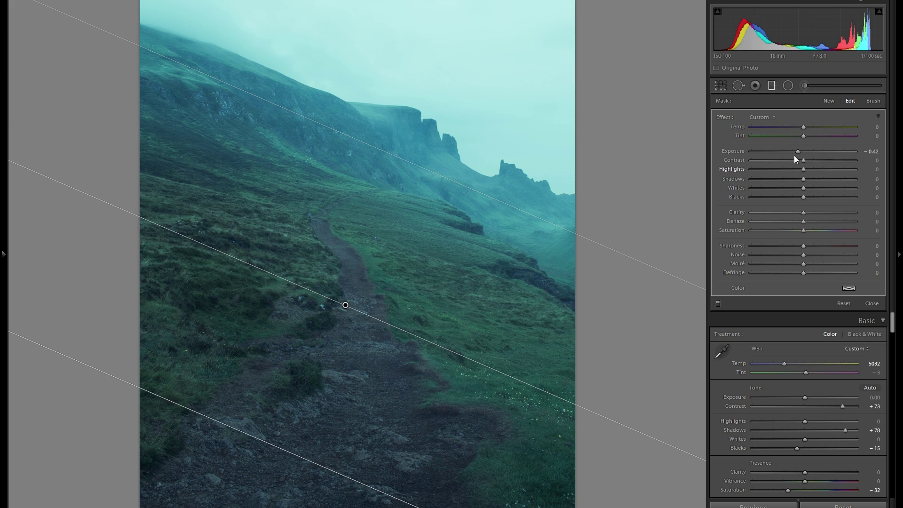
pyautogui.moveTo(799, 151); pyautogui.dragTo(795, 150)
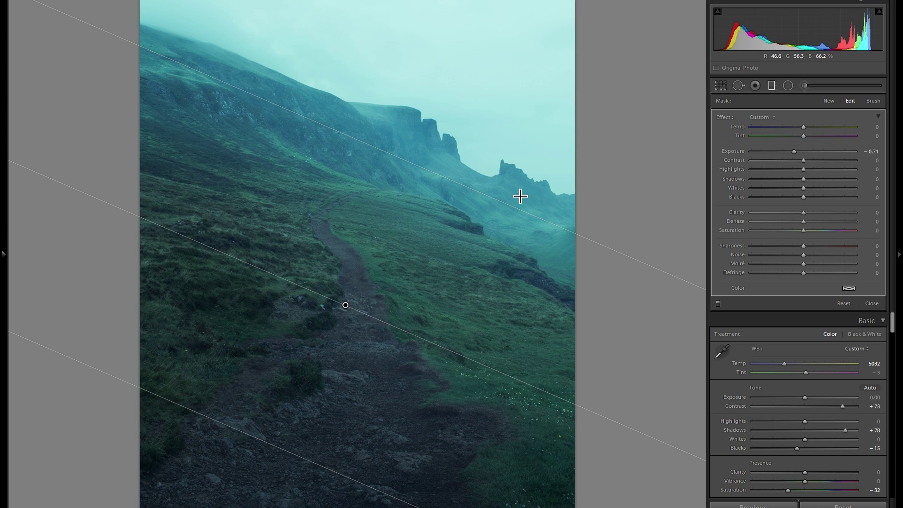
pyautogui.moveTo(486, 232); pyautogui.dragTo(324, 429)
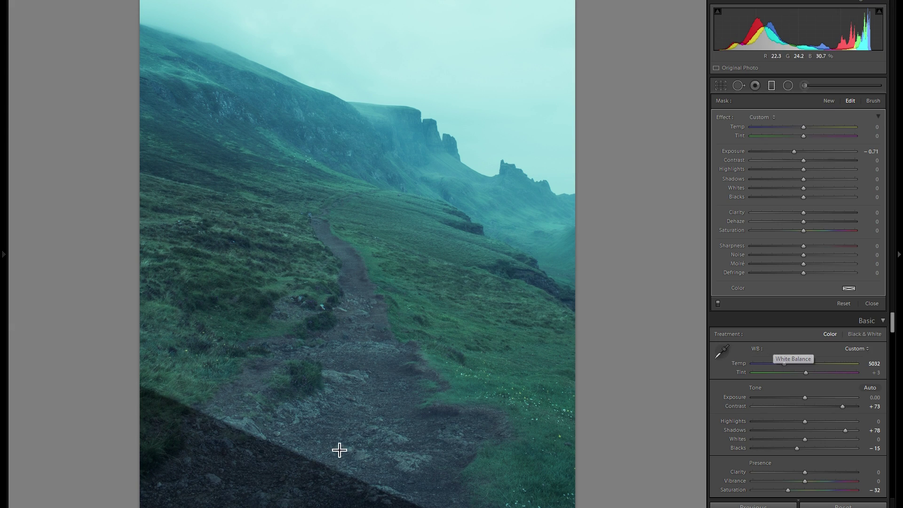
pyautogui.moveTo(317, 447); pyautogui.dragTo(486, 177)
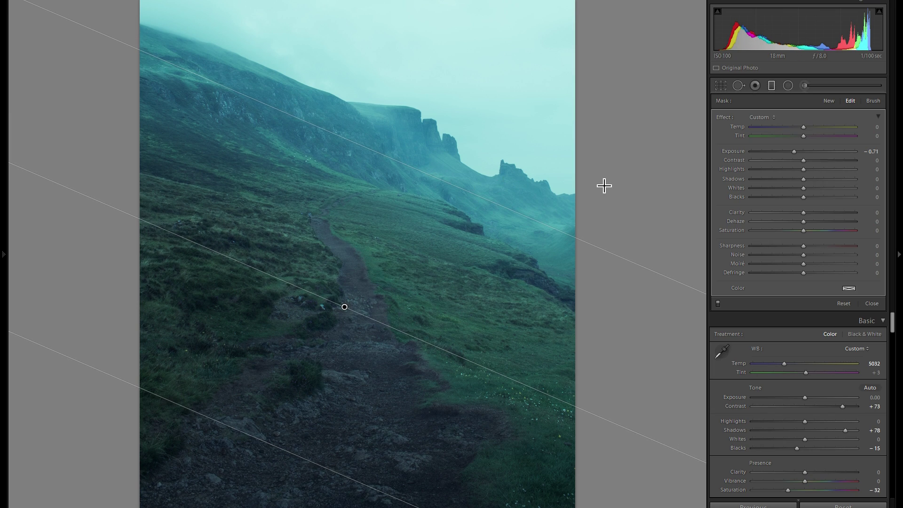
# Step: Add a second slanted graduated filter over the misty hillside and sky, brightening them with exposure 0.42
pyautogui.click(828, 101)
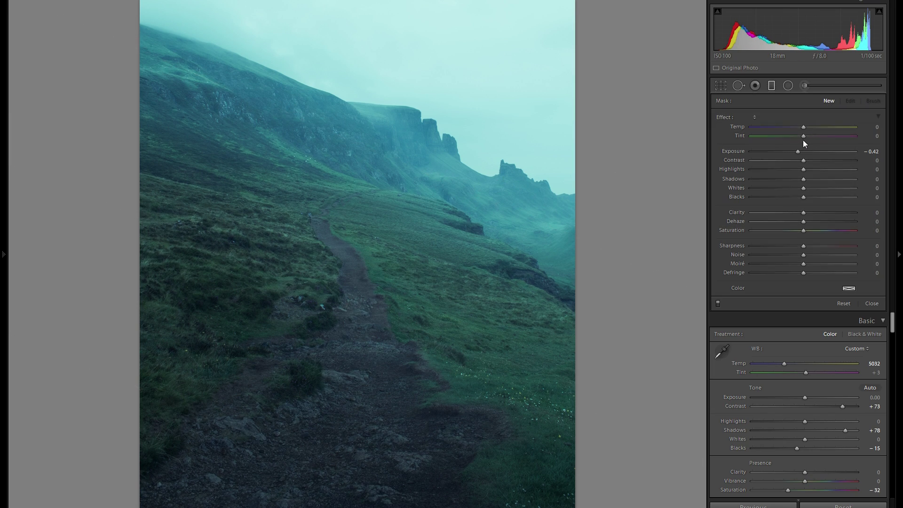
pyautogui.doubleClick(745, 151)
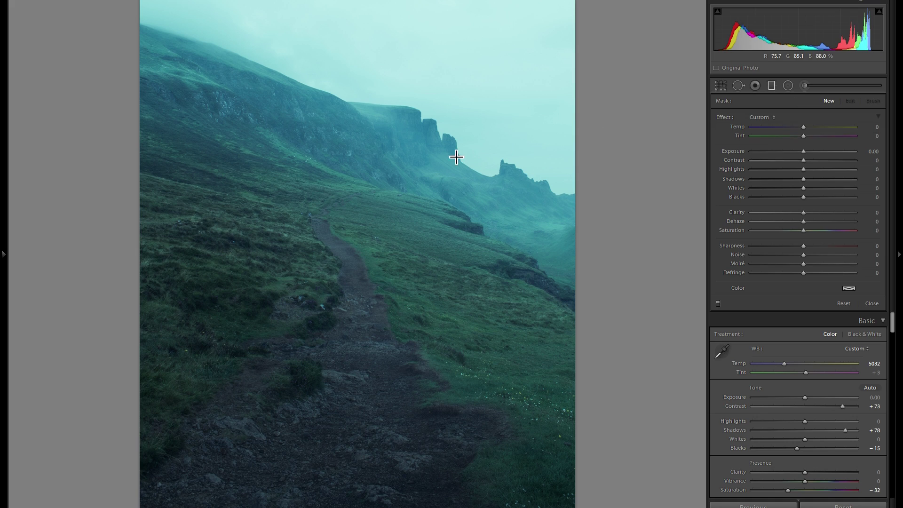
pyautogui.moveTo(345, 259); pyautogui.dragTo(252, 376)
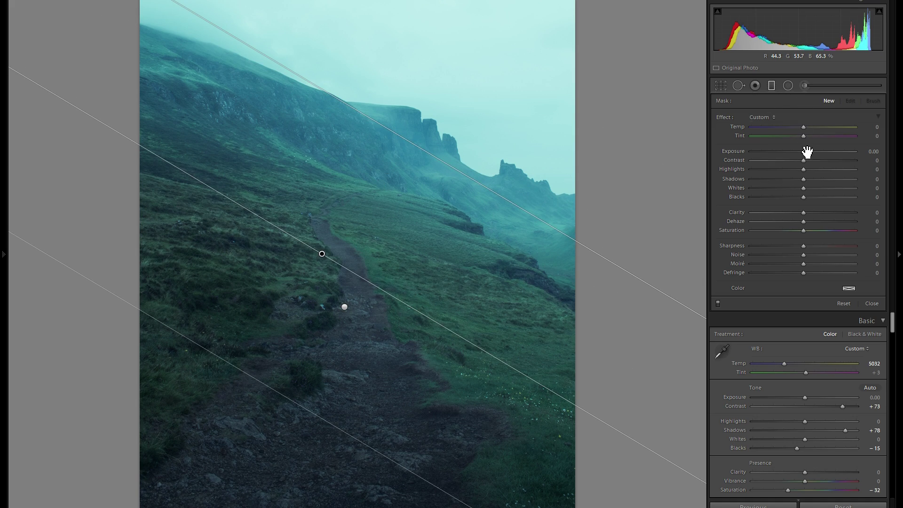
pyautogui.moveTo(803, 151); pyautogui.dragTo(805, 151)
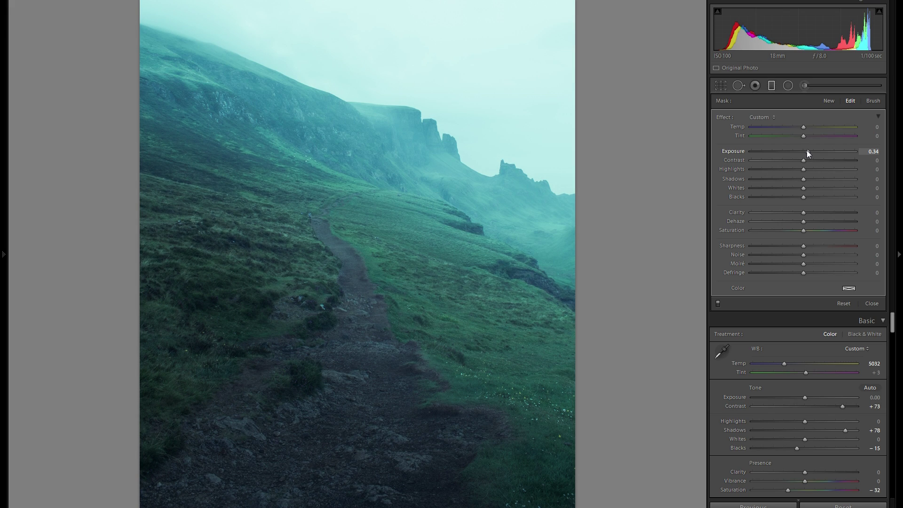
# Step: Set the second graduated filter's Dehaze to −7, and try its Whites at 48 before resetting them
pyautogui.click(793, 221)
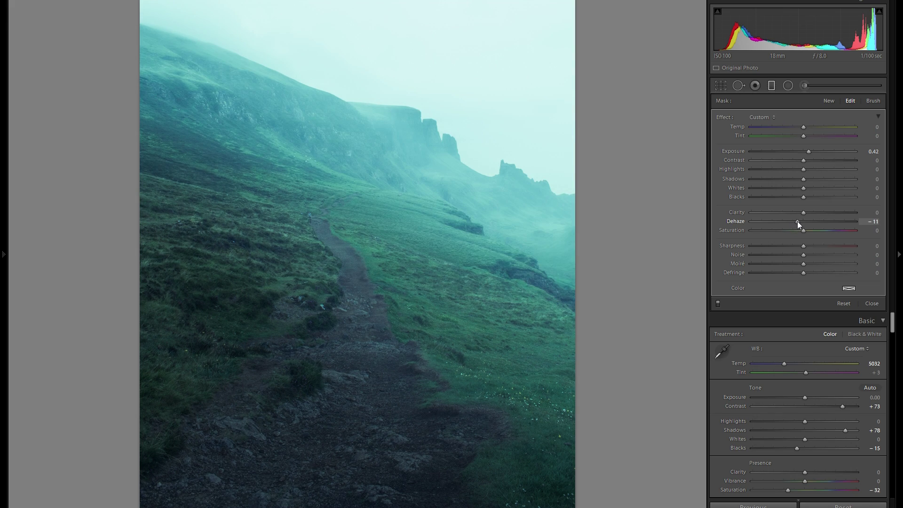
pyautogui.moveTo(797, 221); pyautogui.dragTo(799, 222)
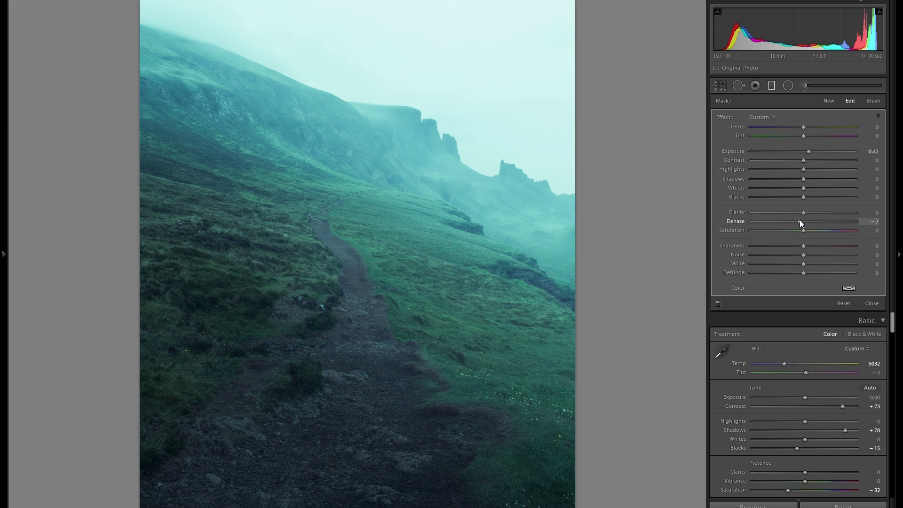
pyautogui.click(827, 188)
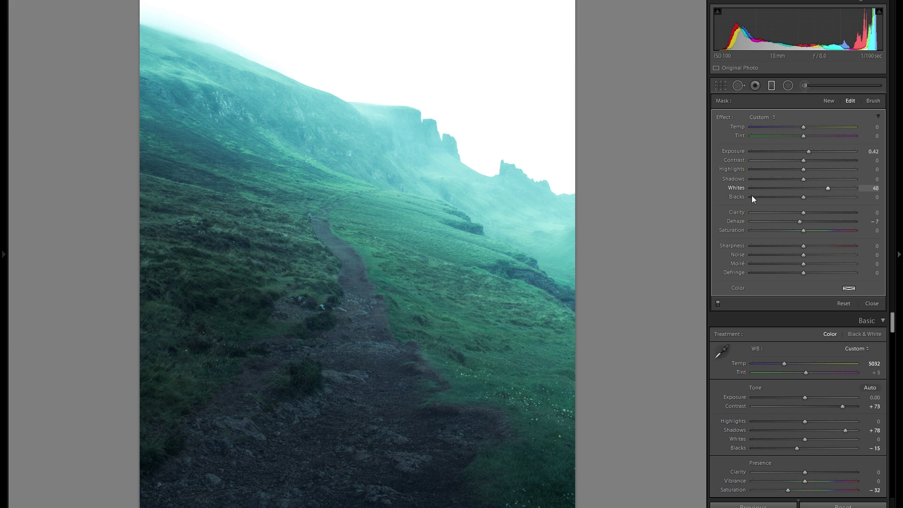
pyautogui.doubleClick(739, 188)
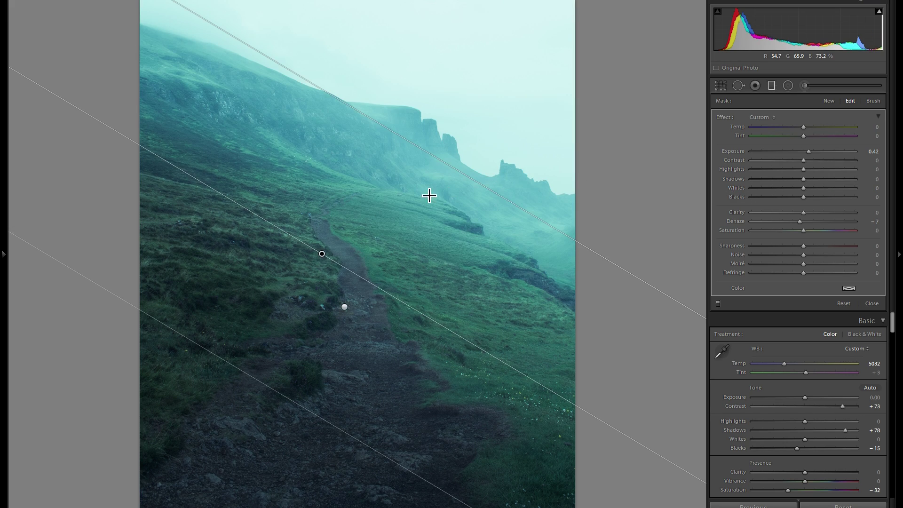
# Step: Shift the second graduated filter slightly up towards the distant peaks, and compare the edit with the original photo
pyautogui.moveTo(324, 257); pyautogui.dragTo(349, 244)
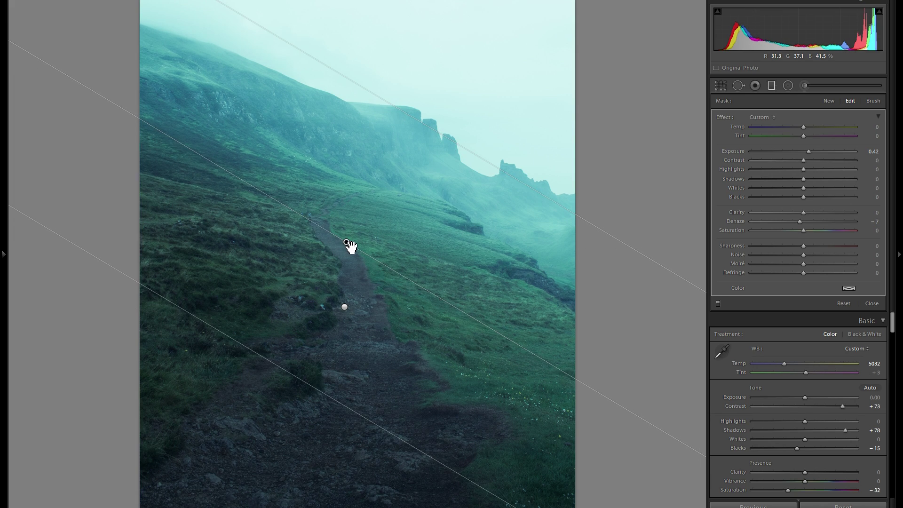
pyautogui.click(771, 86)
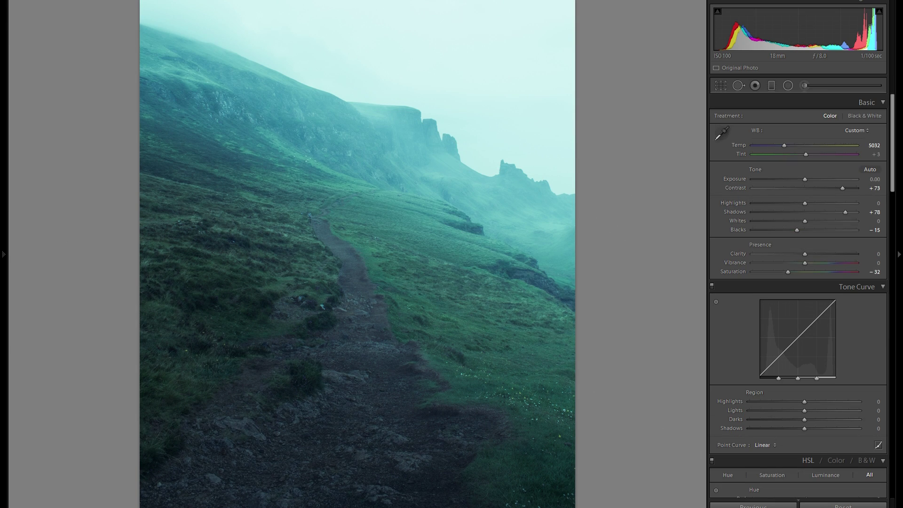
pyautogui.press('y')
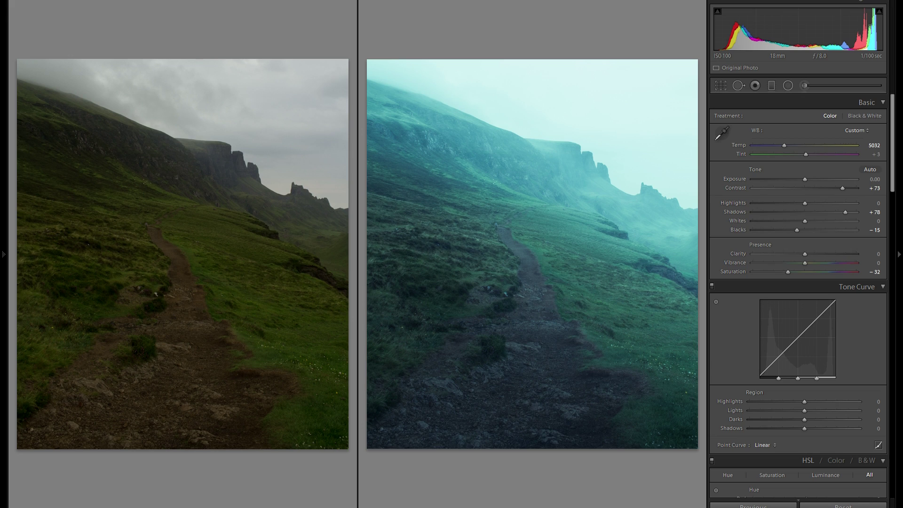
pyautogui.press('y')
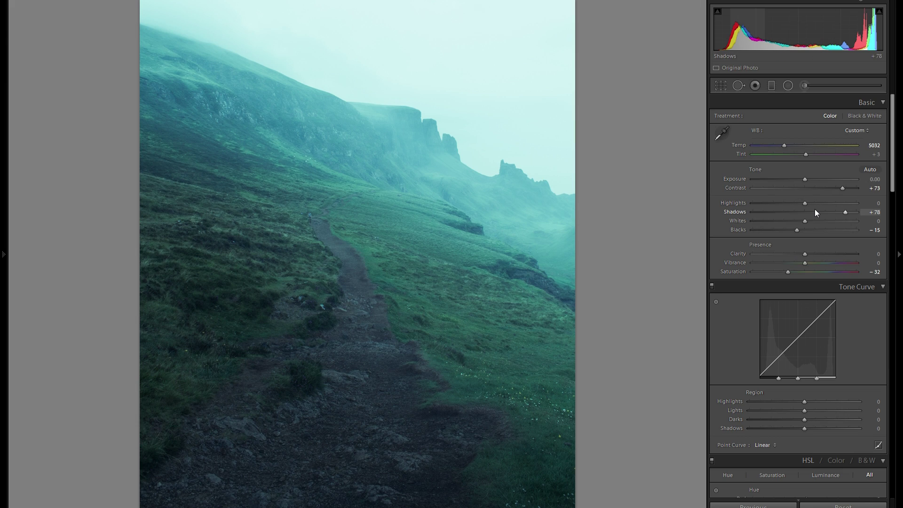
# Step: Try the Medium Contrast and Strong Contrast point curves on the photo and keep Medium Contrast
pyautogui.scroll(-3, 798, 267)
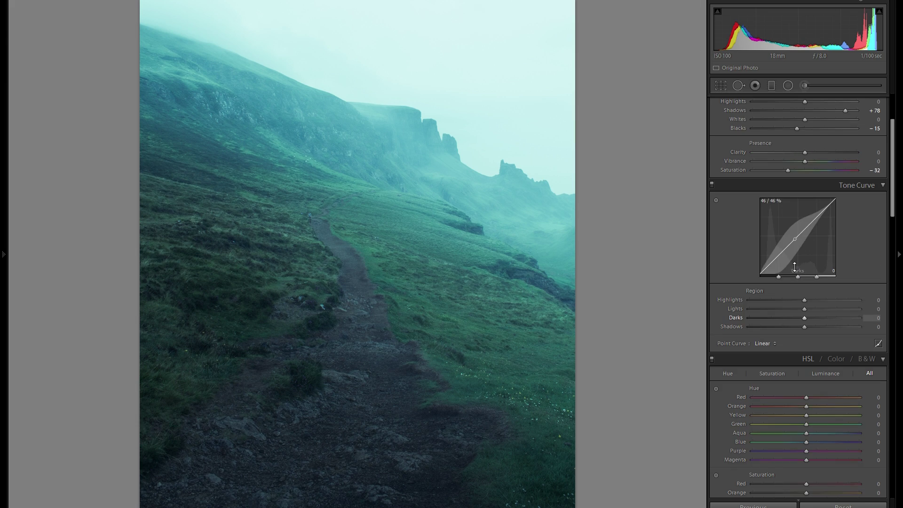
pyautogui.click(765, 343)
pyautogui.click(802, 365)
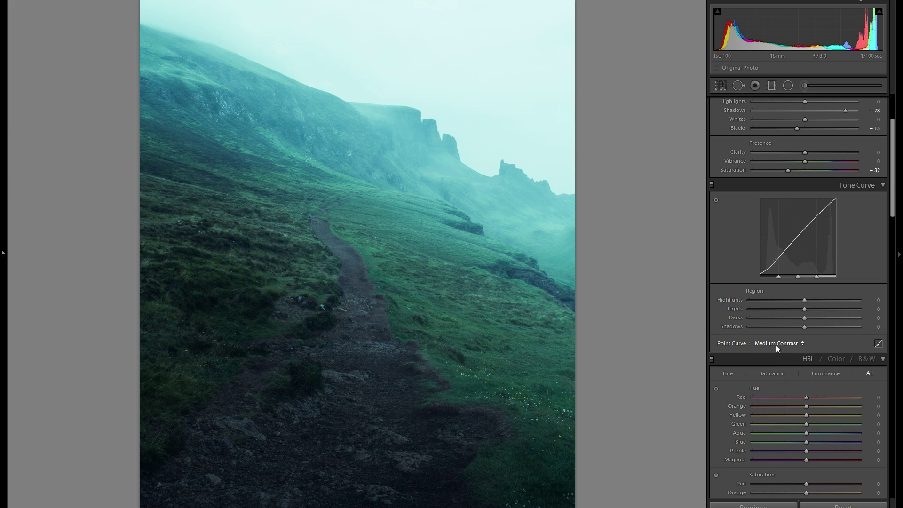
pyautogui.click(774, 345)
pyautogui.click(807, 375)
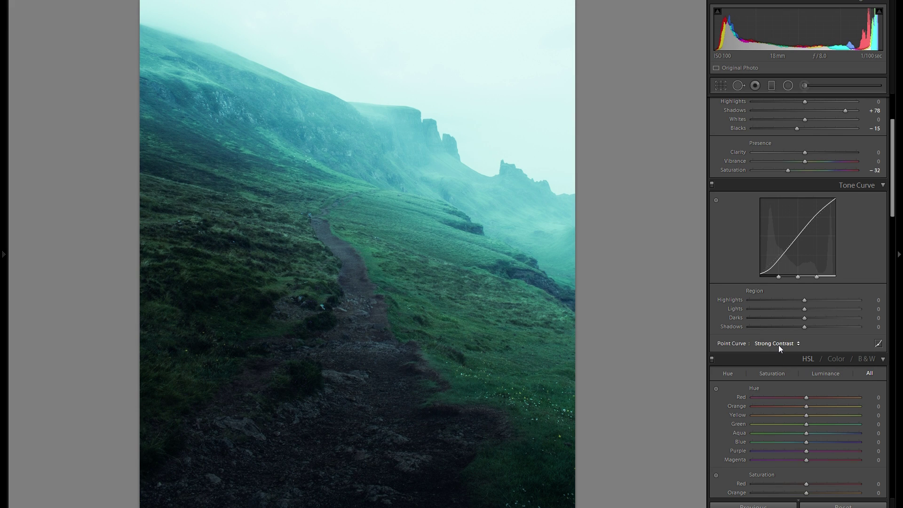
pyautogui.click(777, 345)
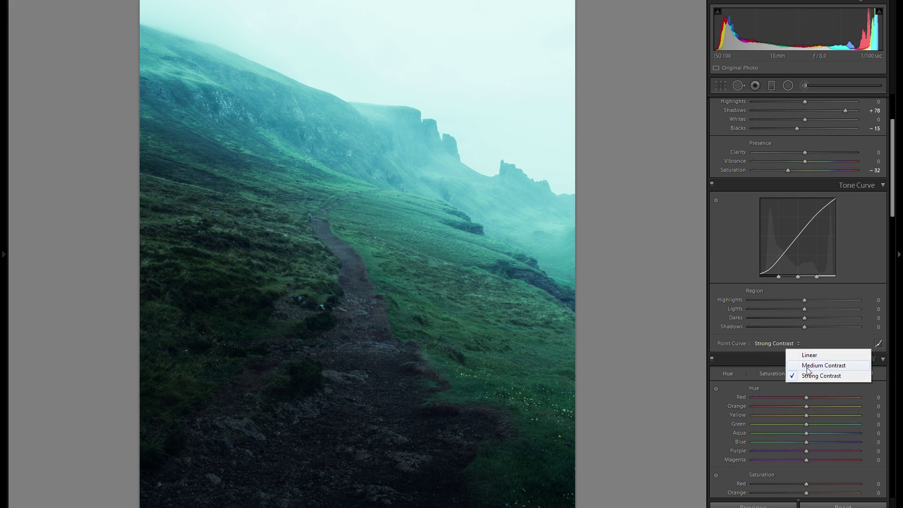
pyautogui.click(807, 366)
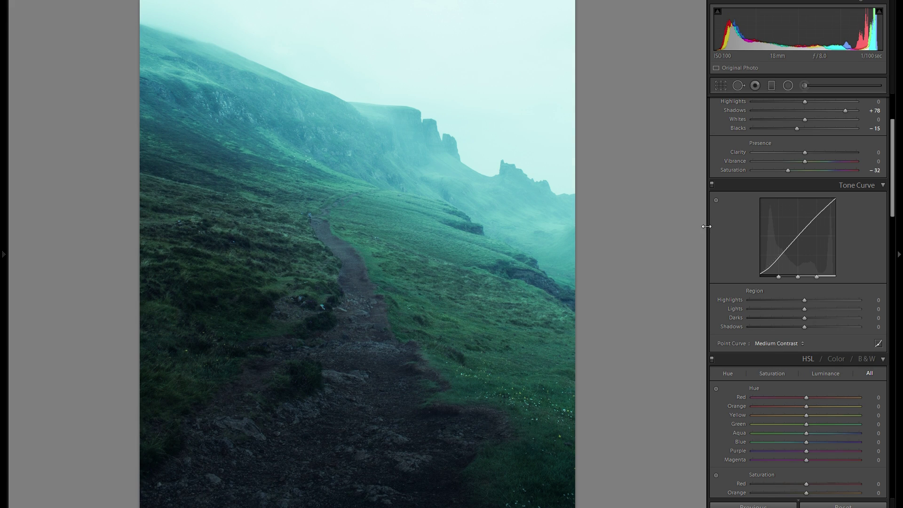
# Step: Set the Whites of the hillside-and-sky graduated filter to 12, and shift the photo's white balance tint to +9
pyautogui.scroll(3, 743, 251)
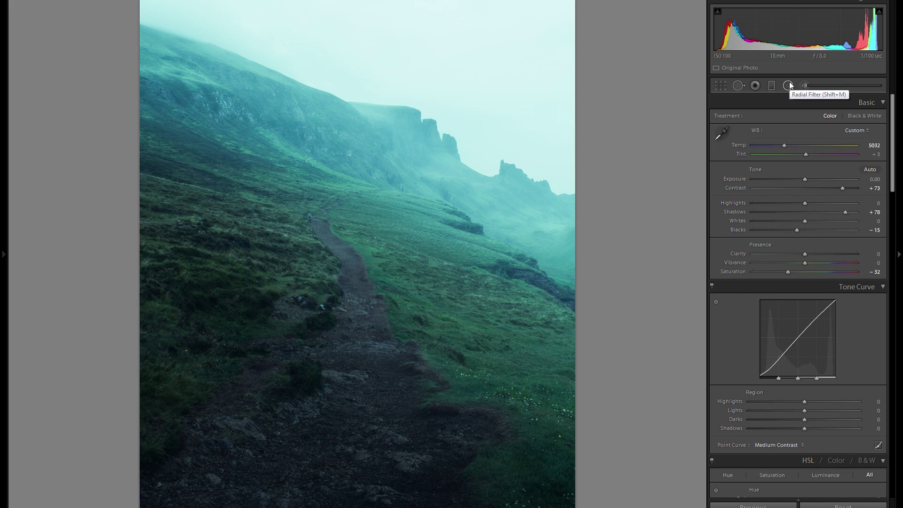
pyautogui.click(771, 85)
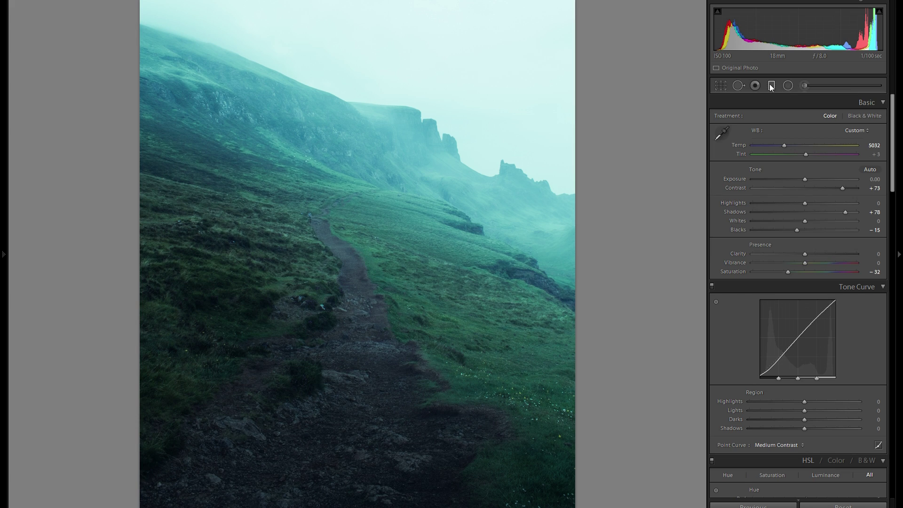
pyautogui.click(347, 242)
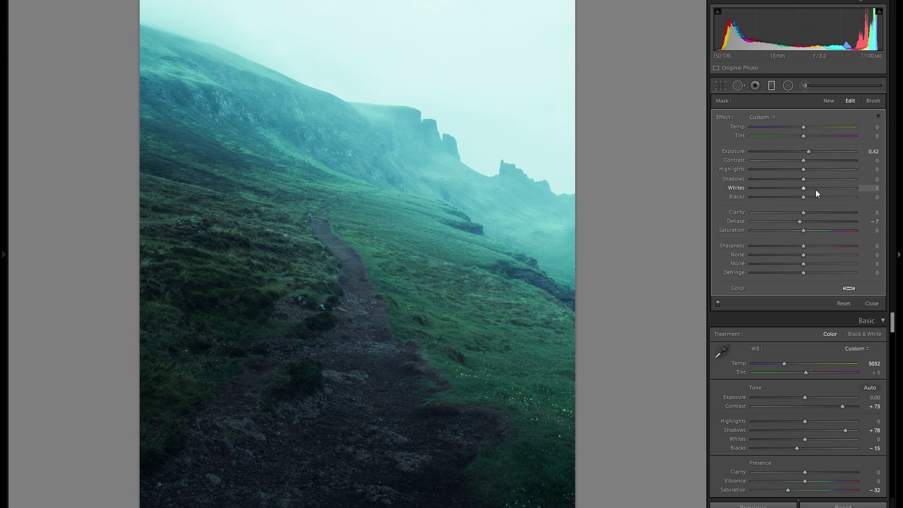
pyautogui.click(815, 188)
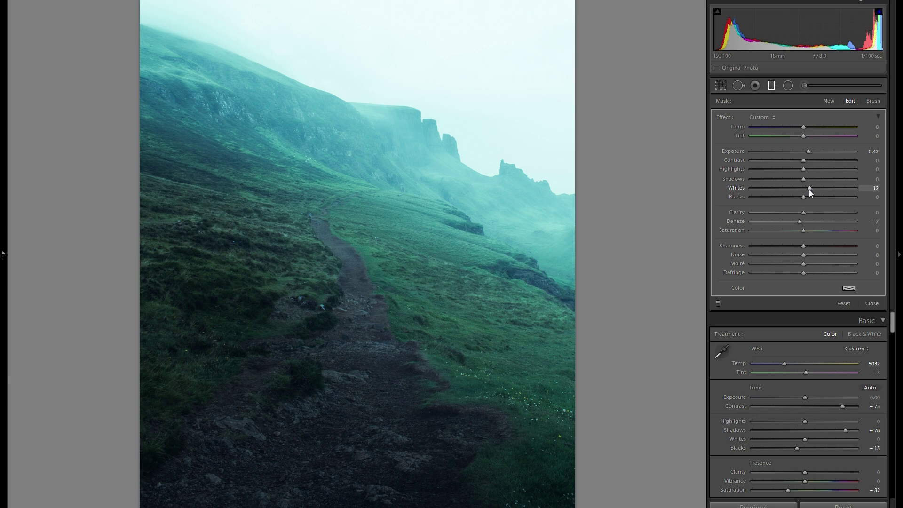
pyautogui.click(775, 87)
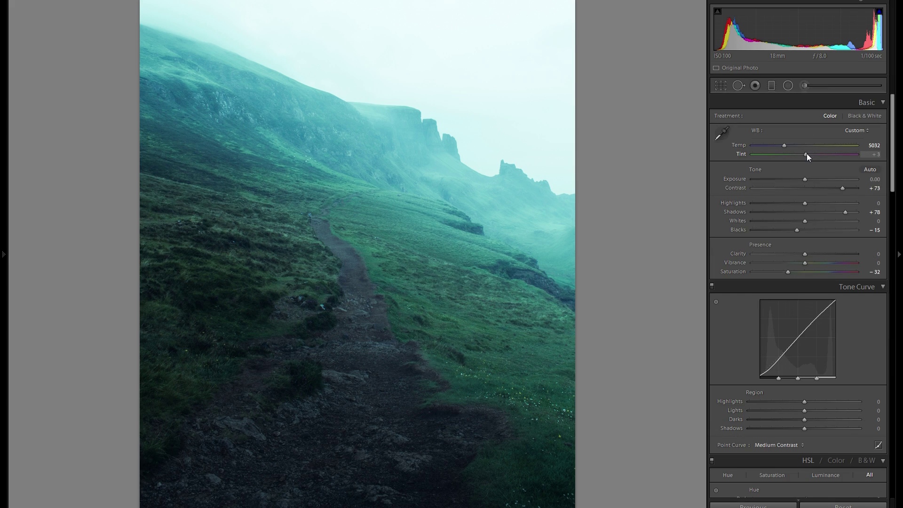
pyautogui.press('Up')
# Step: Darken the upper rock outcrop on the grassy slope with a small tilted radial filter at exposure −0.45
pyautogui.click(788, 85)
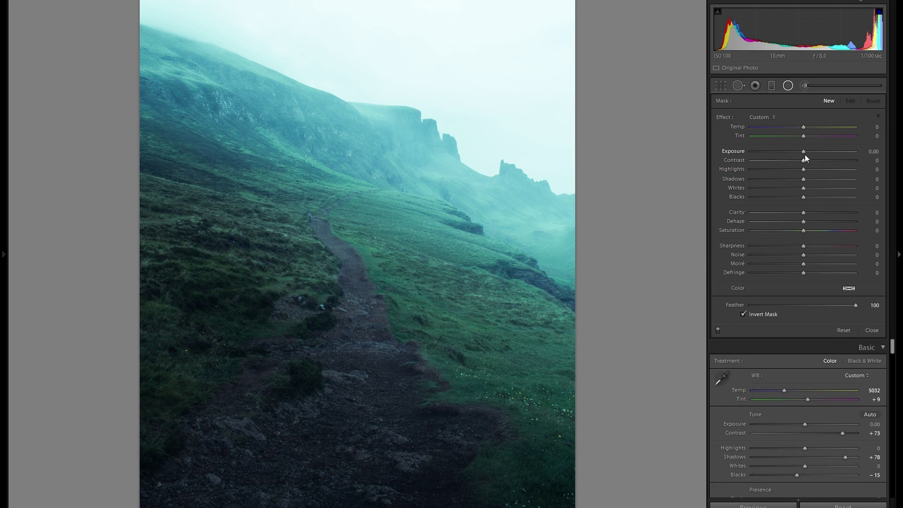
pyautogui.moveTo(802, 151); pyautogui.dragTo(797, 152)
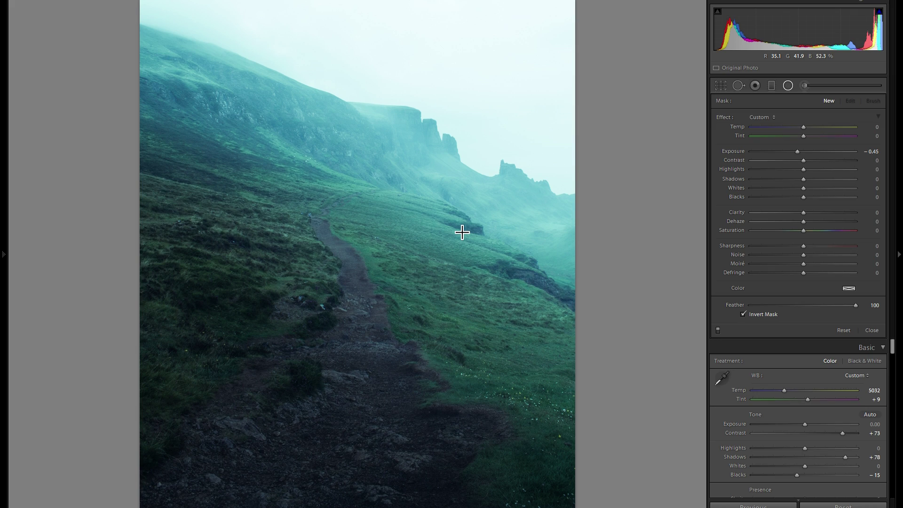
pyautogui.moveTo(447, 228); pyautogui.dragTo(477, 232)
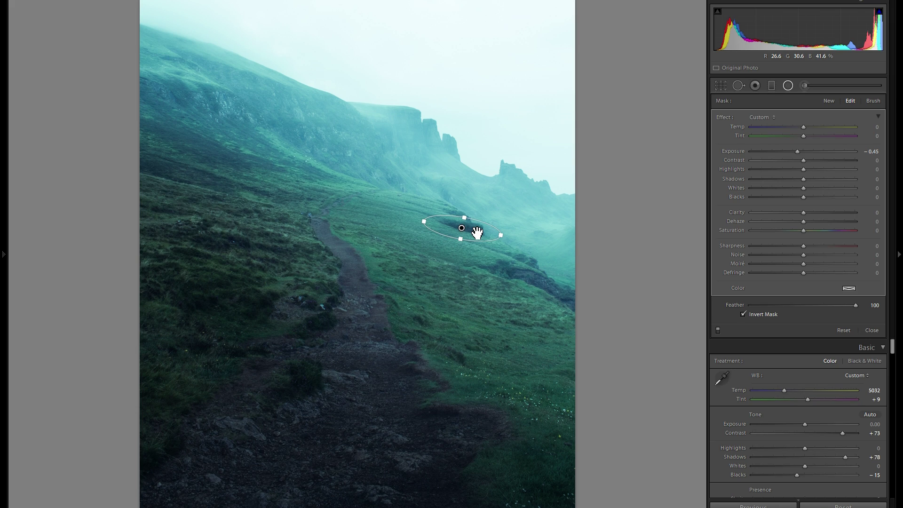
# Step: Duplicate the radial filter and move the copy onto the lower rock outcrop near the photo's edge
pyautogui.rightClick(474, 230)
pyautogui.click(473, 230)
pyautogui.moveTo(475, 234); pyautogui.dragTo(541, 277)
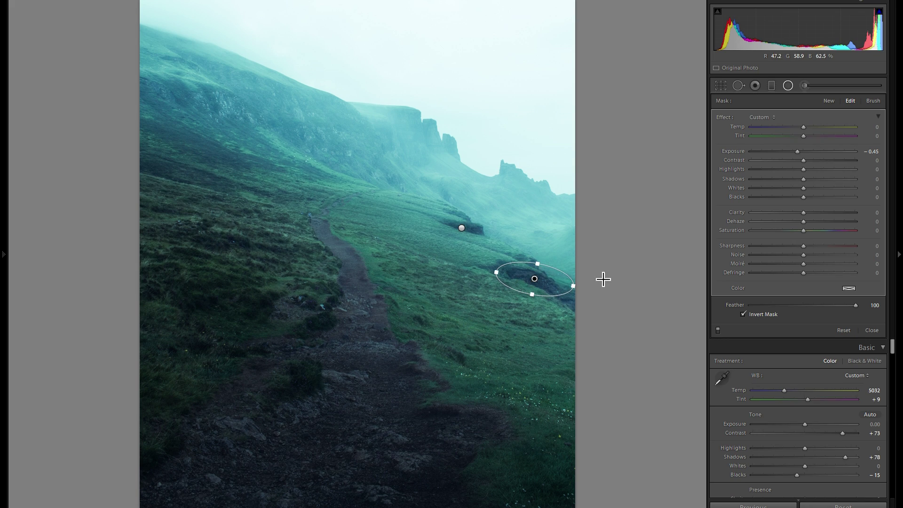
# Step: Duplicate the outcrop's radial filter twice, placing one copy on the middle of the dirt path and one on the dark rocks beside it
pyautogui.click(788, 86)
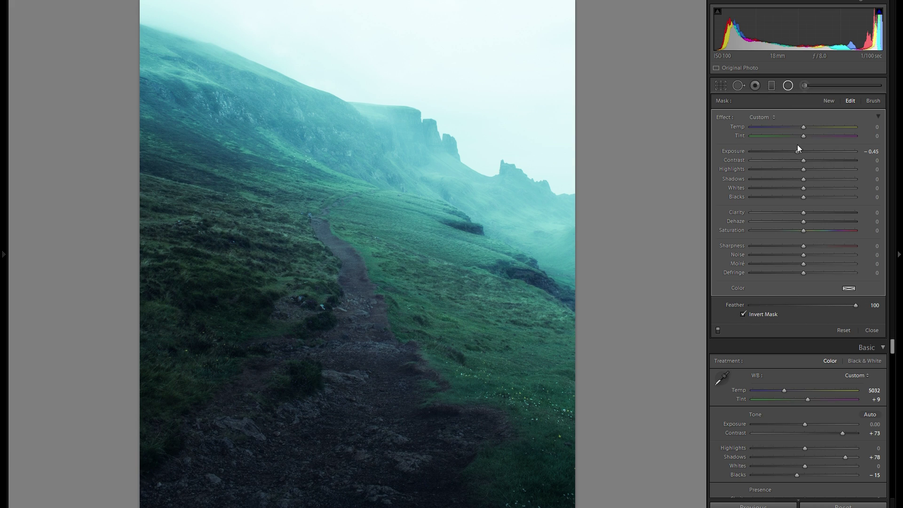
pyautogui.rightClick(543, 280)
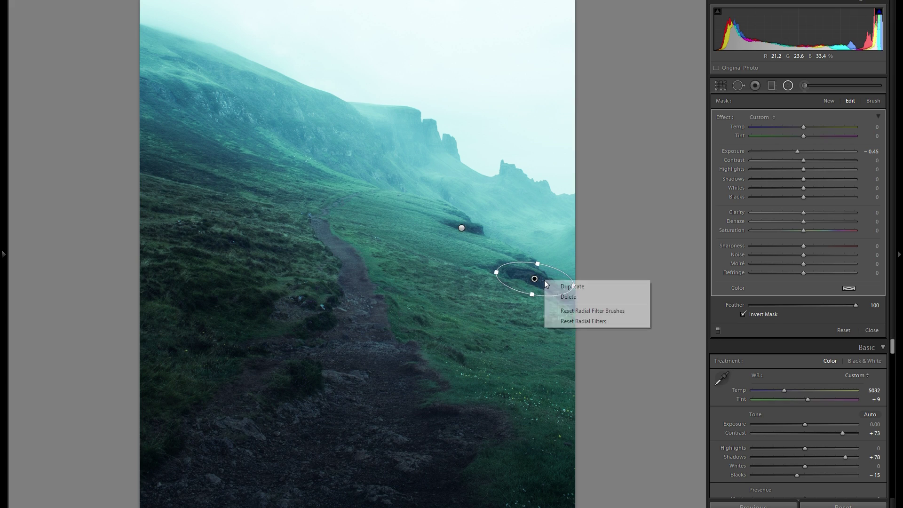
pyautogui.click(553, 285)
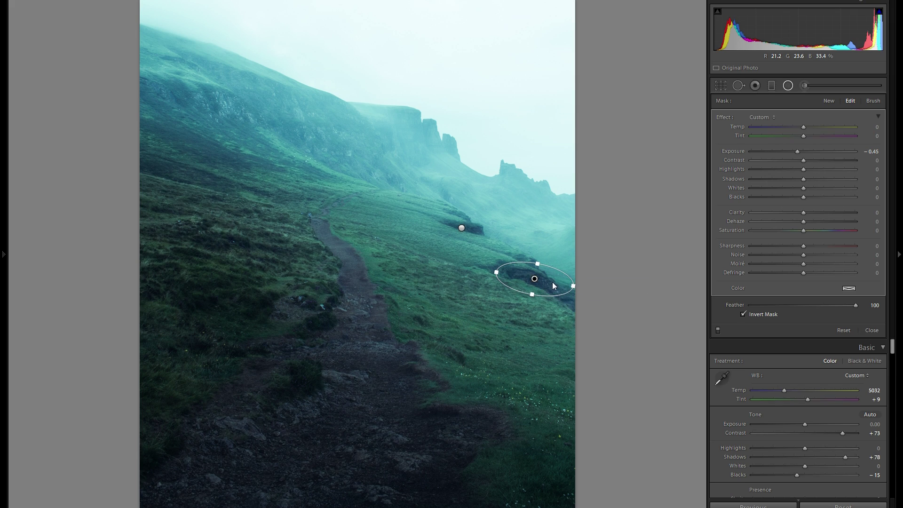
pyautogui.moveTo(549, 281); pyautogui.dragTo(369, 367)
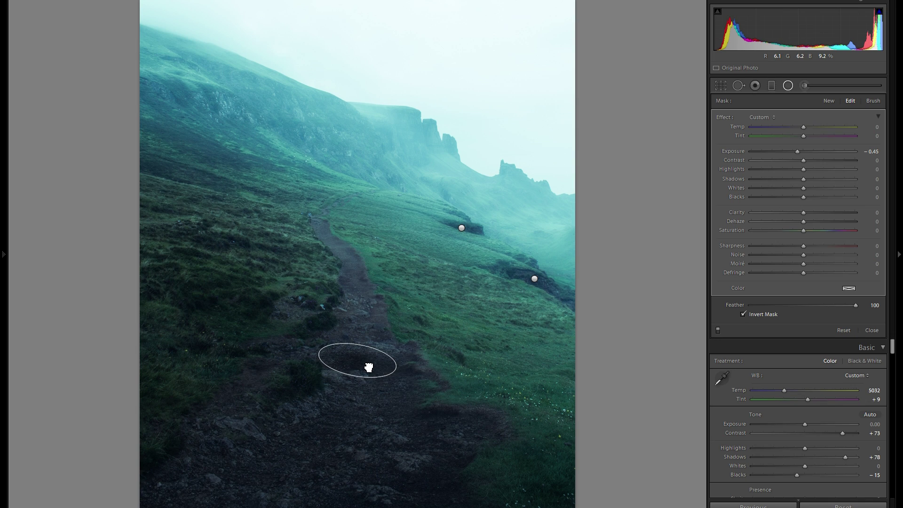
pyautogui.rightClick(369, 361)
pyautogui.press('Escape')
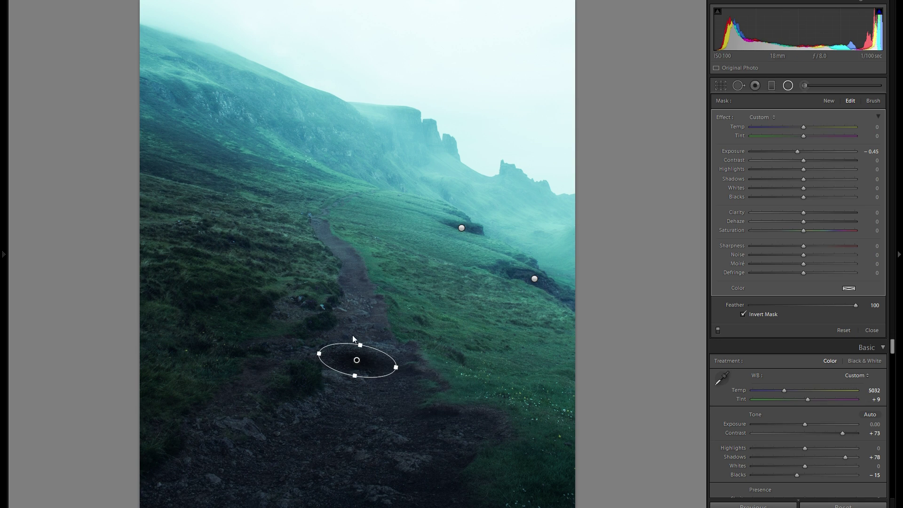
pyautogui.moveTo(355, 358); pyautogui.dragTo(325, 317)
# Step: Duplicate the radial filter onto the dark grass beside the path, enlarge it, and place another copy on the slope above
pyautogui.rightClick(342, 320)
pyautogui.click(366, 327)
pyautogui.moveTo(245, 303); pyautogui.dragTo(292, 309)
pyautogui.moveTo(222, 279); pyautogui.dragTo(224, 266)
pyautogui.rightClick(238, 300)
pyautogui.click(239, 300)
pyautogui.moveTo(246, 298); pyautogui.dragTo(298, 201)
# Step: Duplicate the radial filter onto the green slope below the upper rock outcrop, widen it and set its exposure to −0.56
pyautogui.rightClick(332, 209)
pyautogui.click(314, 207)
pyautogui.moveTo(489, 255); pyautogui.dragTo(545, 287)
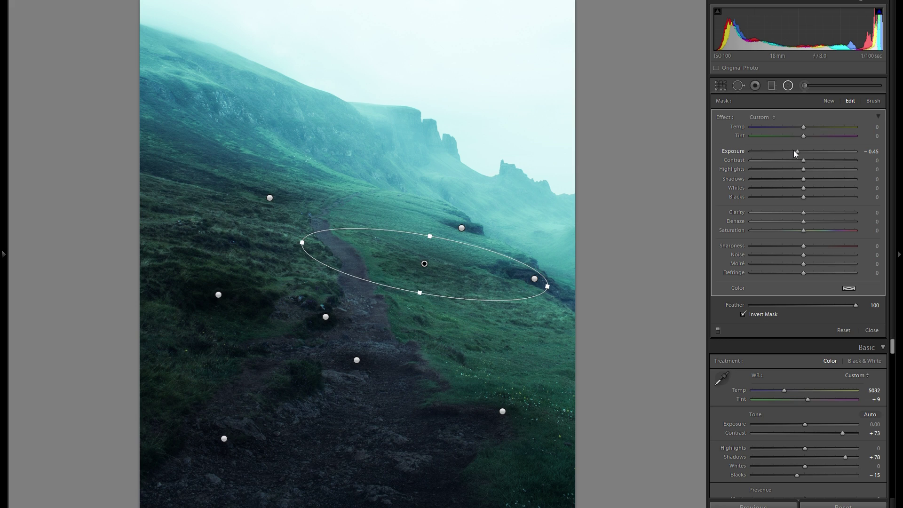
pyautogui.moveTo(793, 150); pyautogui.dragTo(792, 151)
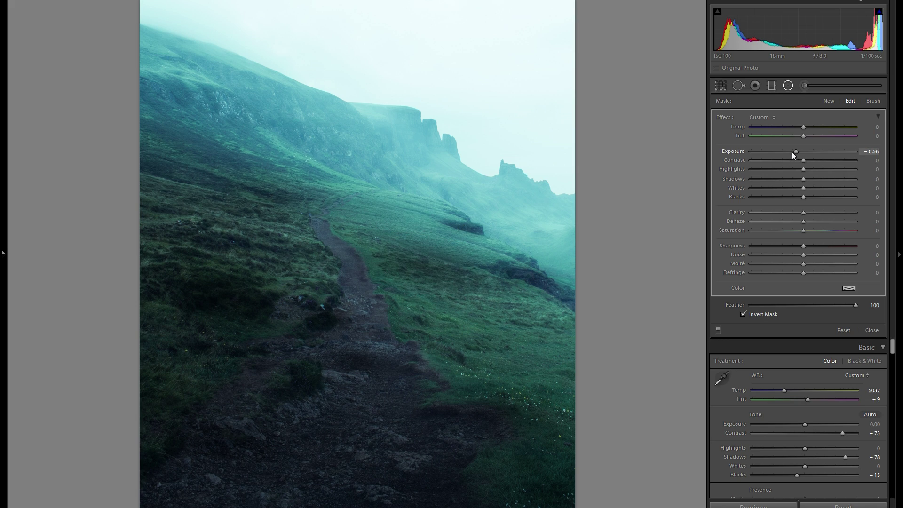
# Step: Duplicate the wide radial filter onto the ridge beyond the path's far end and make the copy slightly narrower
pyautogui.rightClick(444, 273)
pyautogui.press('Escape')
pyautogui.moveTo(427, 209); pyautogui.dragTo(409, 201)
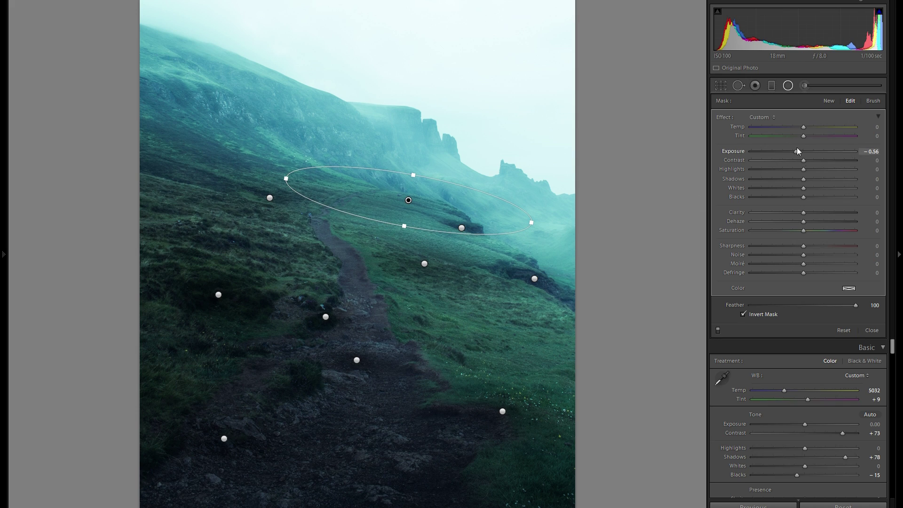
pyautogui.moveTo(530, 223); pyautogui.dragTo(507, 218)
# Step: Duplicate the ridge's radial filter onto the rocky mountain face and onto the dark slope below it
pyautogui.rightClick(448, 210)
pyautogui.click(422, 202)
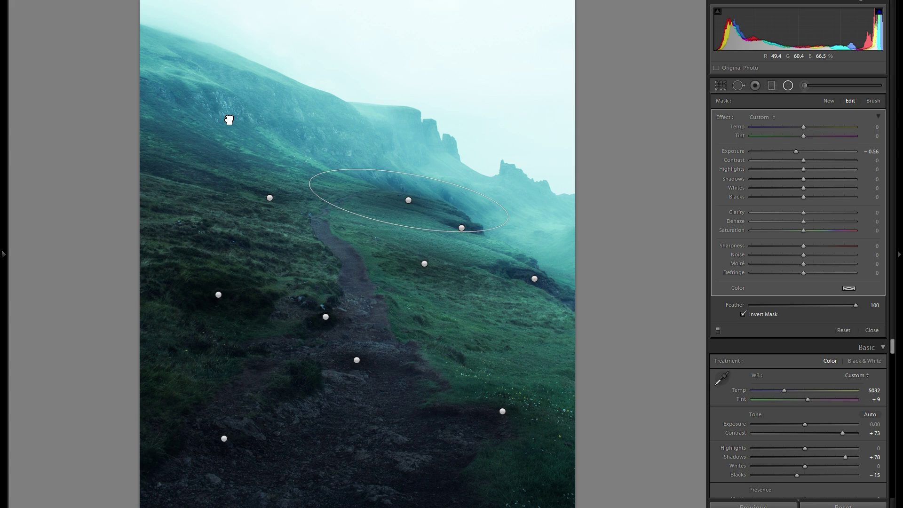
pyautogui.hotkey('ctrl', 'z')
pyautogui.rightClick(283, 123)
pyautogui.click(302, 128)
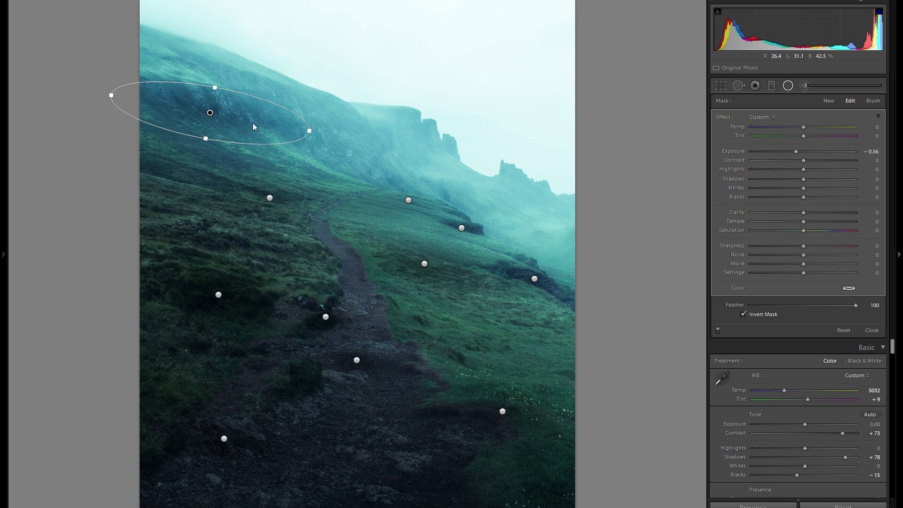
pyautogui.click(240, 199)
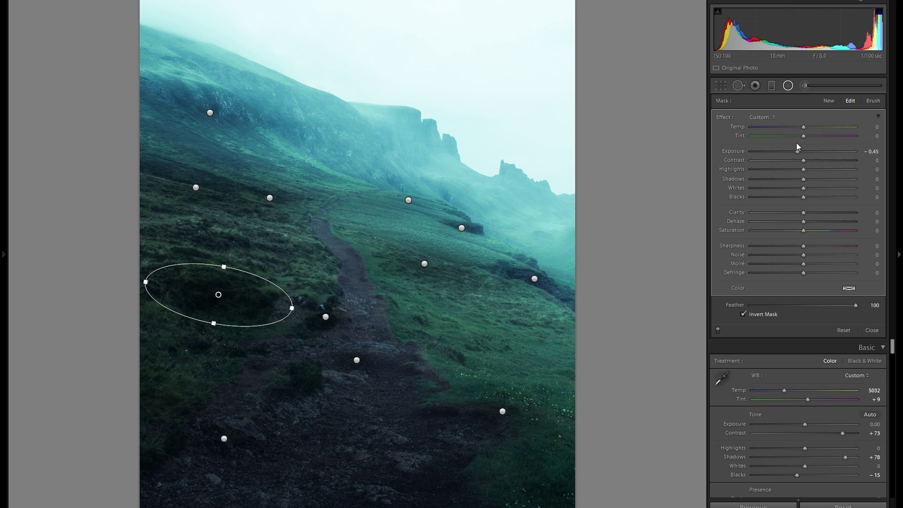
# Step: Soften the darkening of the radial filters, using exposure values of −0.31 and −0.34
pyautogui.moveTo(796, 151); pyautogui.dragTo(798, 150)
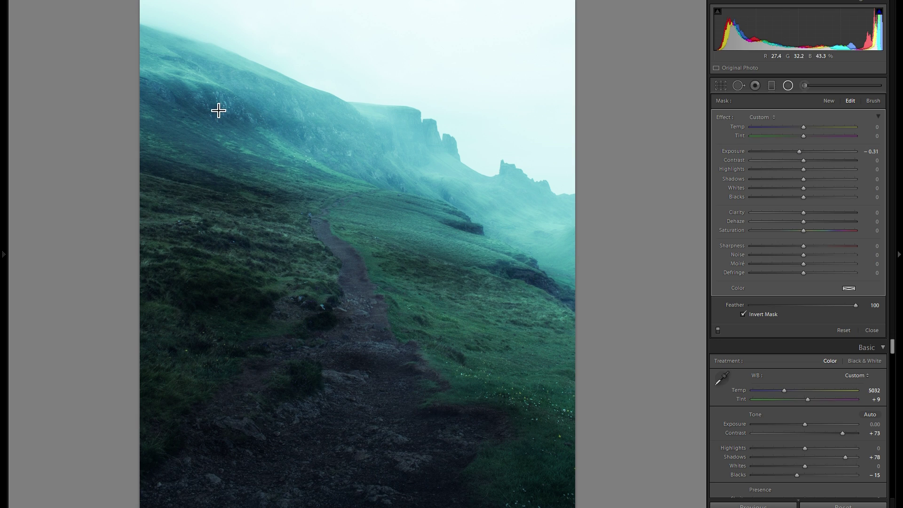
pyautogui.moveTo(762, 147); pyautogui.dragTo(793, 148)
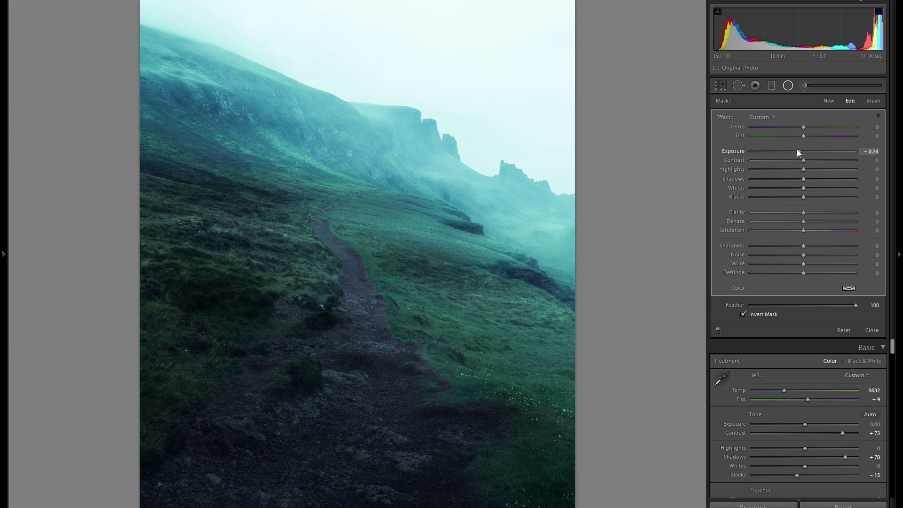
# Step: Add a small radial filter at exposure −0.31 on the grass near the path's far end and place a duplicate nearer the upper outcrop
pyautogui.click(830, 99)
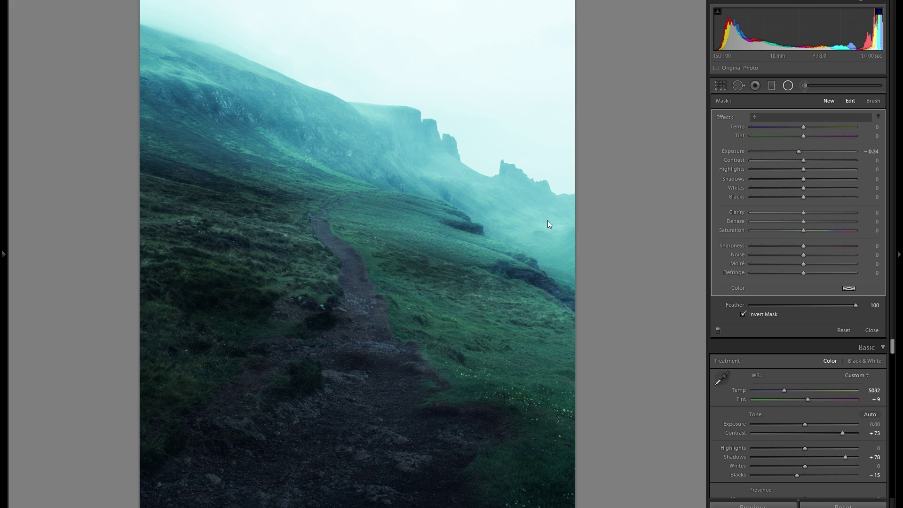
pyautogui.moveTo(393, 207); pyautogui.dragTo(459, 222)
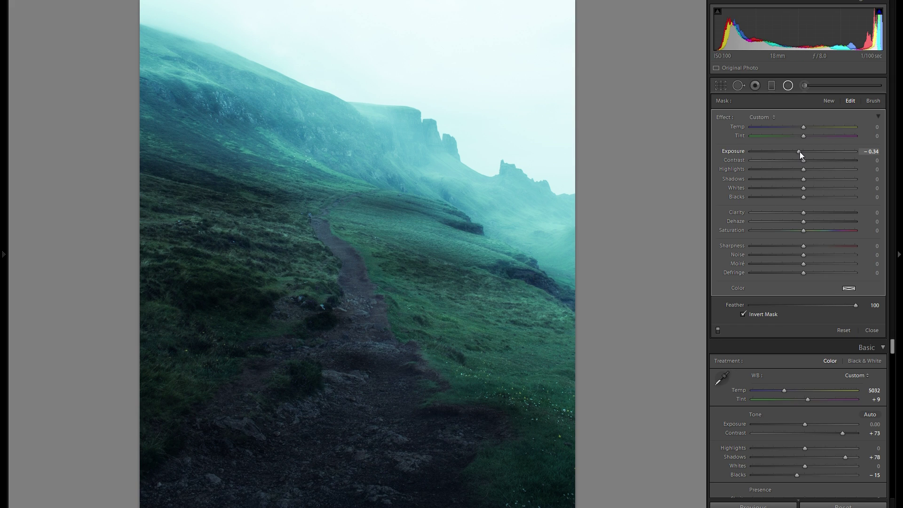
pyautogui.moveTo(800, 151); pyautogui.dragTo(800, 151)
pyautogui.rightClick(412, 210)
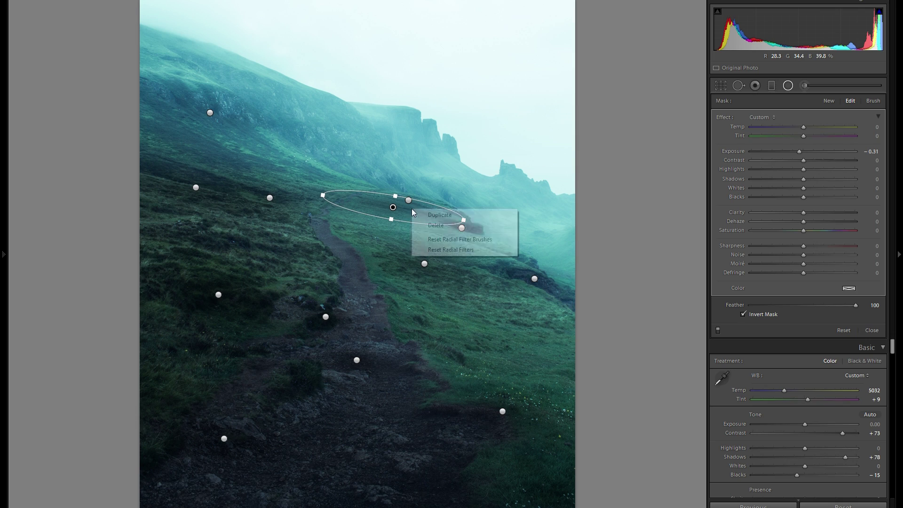
pyautogui.click(416, 211)
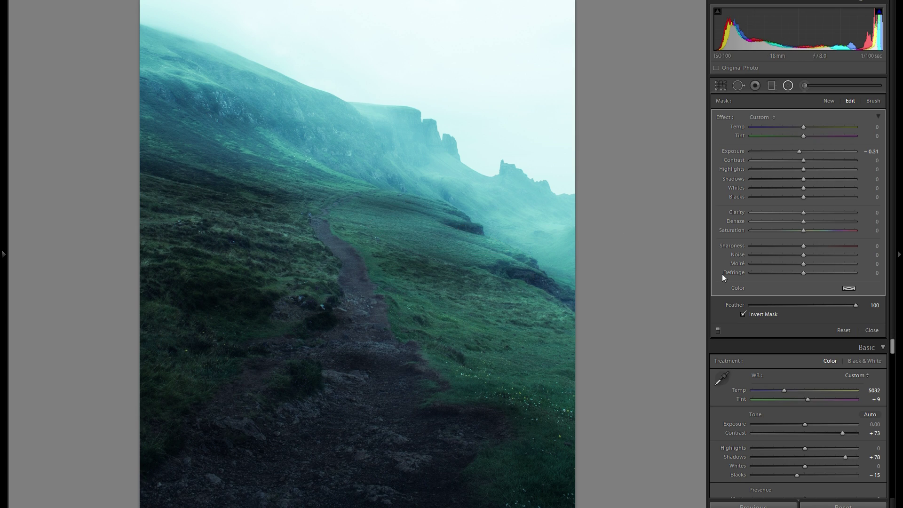
# Step: Compare the photo with all radial filters switched off and on
pyautogui.click(718, 330)
pyautogui.click(718, 329)
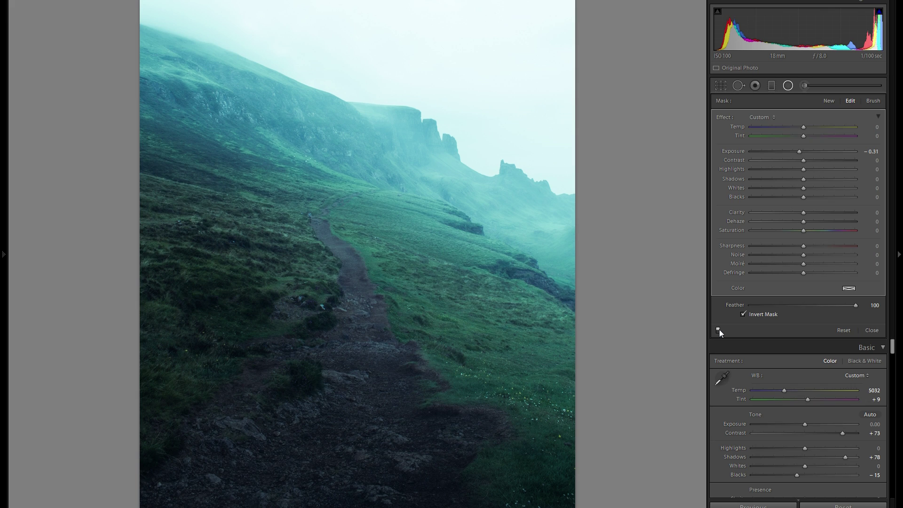
pyautogui.click(717, 329)
pyautogui.click(719, 330)
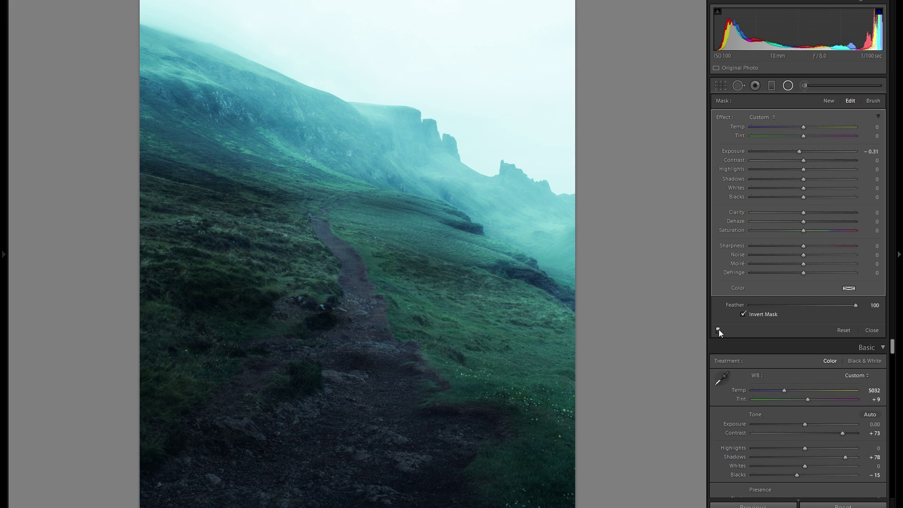
pyautogui.click(718, 329)
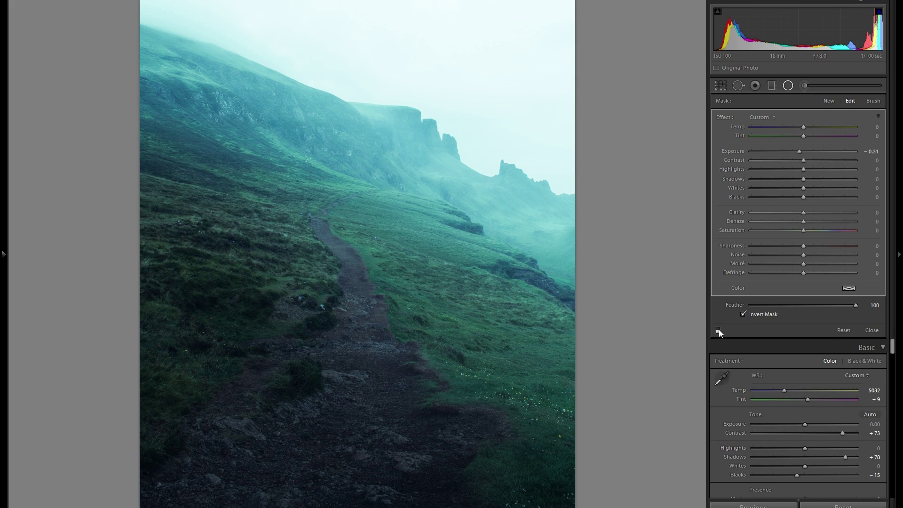
pyautogui.click(719, 329)
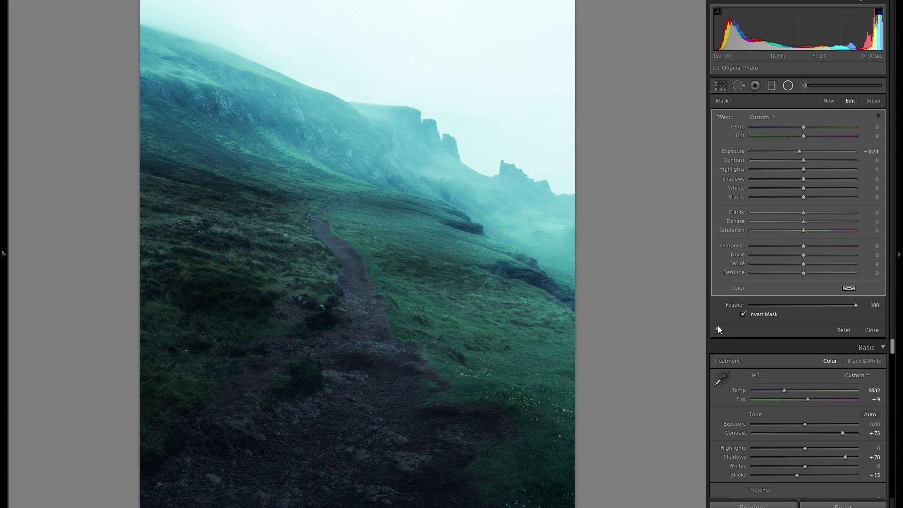
# Step: Draw a new wide brightening radial filter over the path's far end with exposure 0.49 and whites 100
pyautogui.click(828, 101)
pyautogui.moveTo(801, 151); pyautogui.dragTo(799, 154)
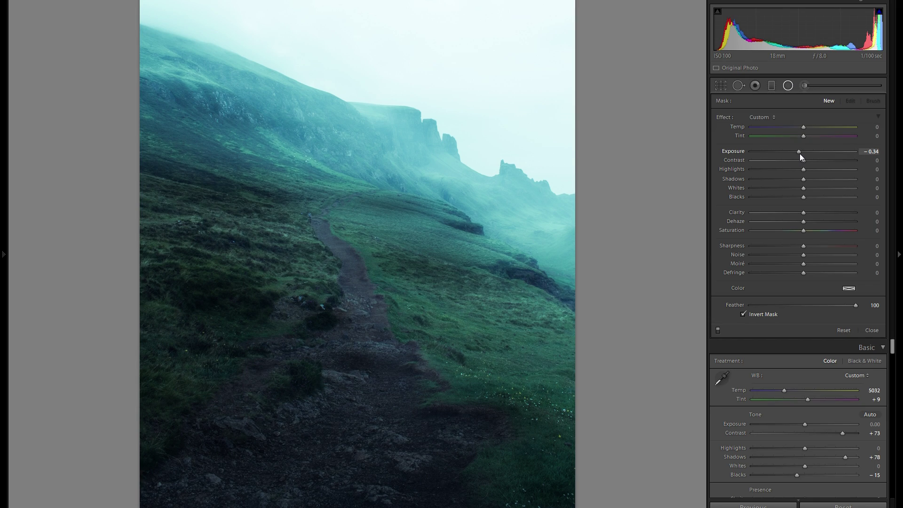
pyautogui.moveTo(801, 153); pyautogui.dragTo(806, 154)
pyautogui.moveTo(358, 213); pyautogui.dragTo(470, 244)
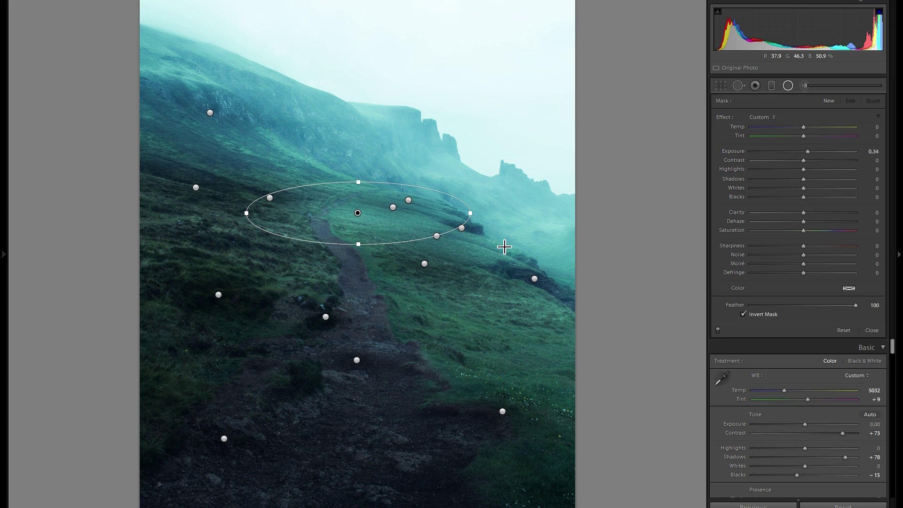
pyautogui.click(837, 188)
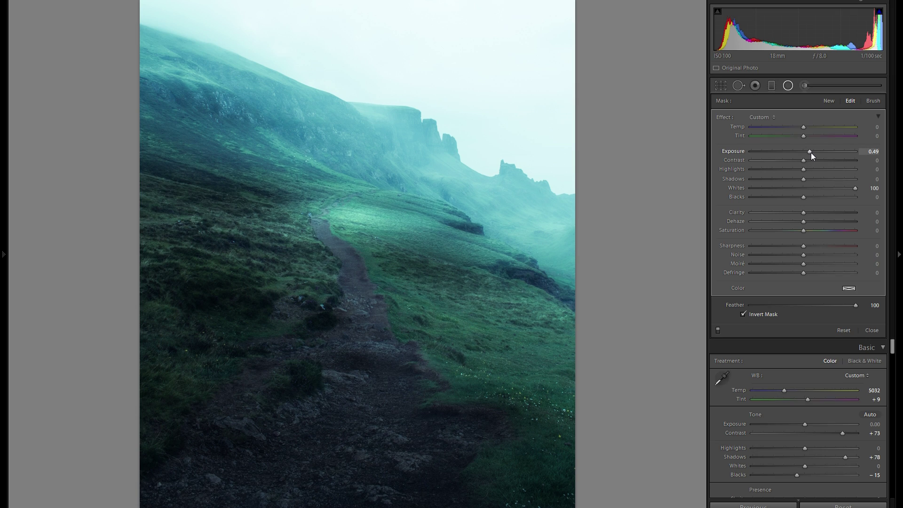
pyautogui.moveTo(421, 232)
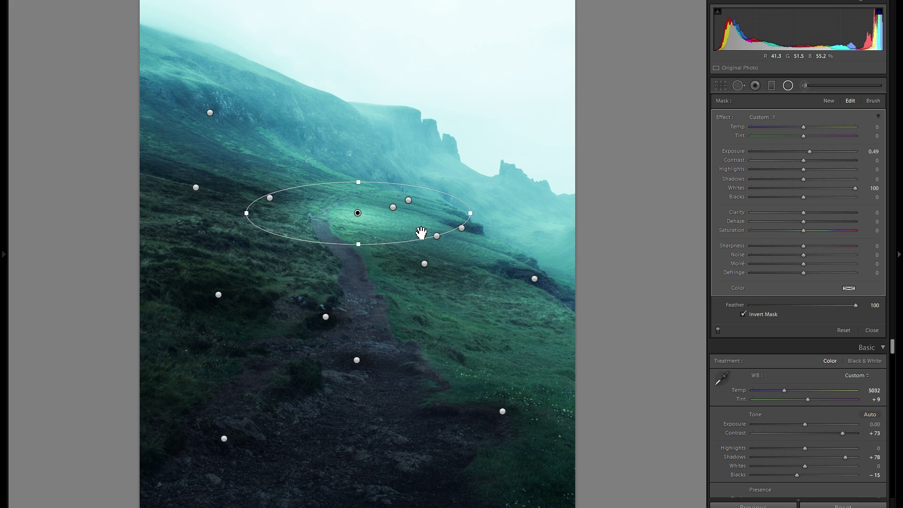
# Step: Try exposures of 1.36 and 0.27 on the brightening radial filter, and return it to 0.49
pyautogui.moveTo(809, 151); pyautogui.dragTo(820, 149)
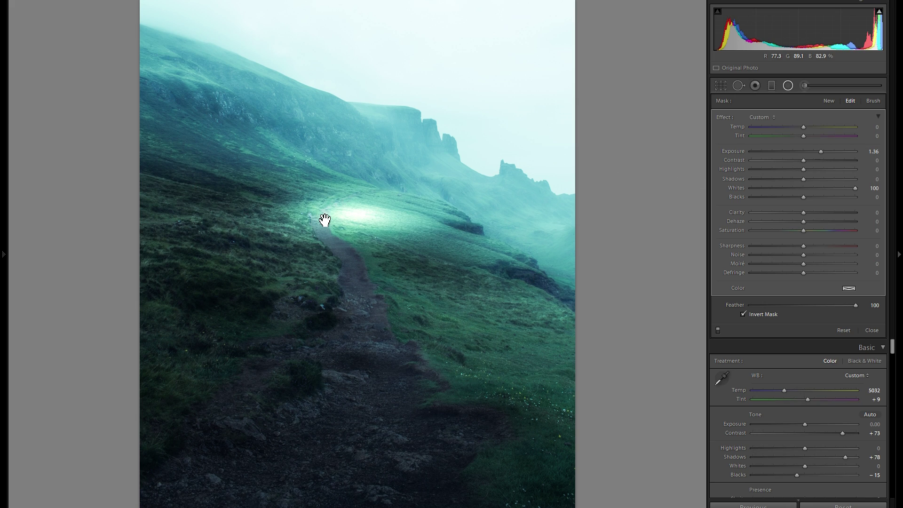
pyautogui.moveTo(325, 220)
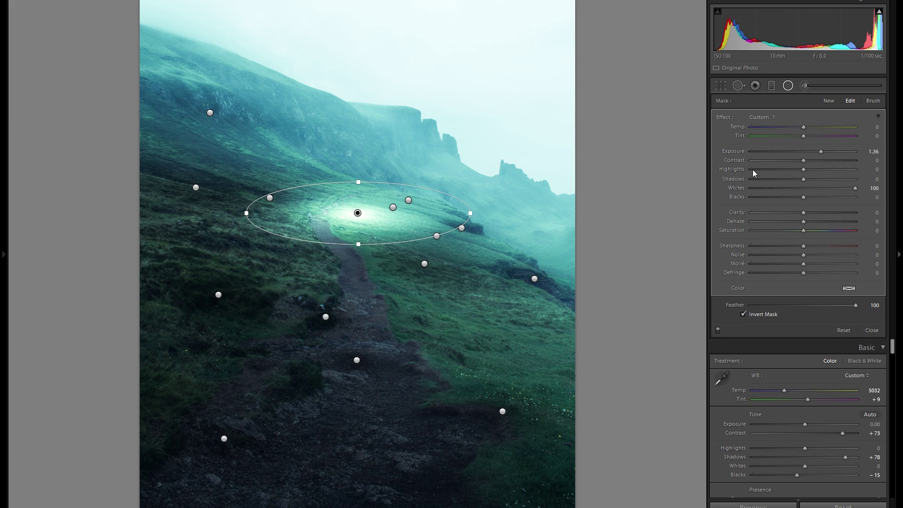
pyautogui.click(805, 151)
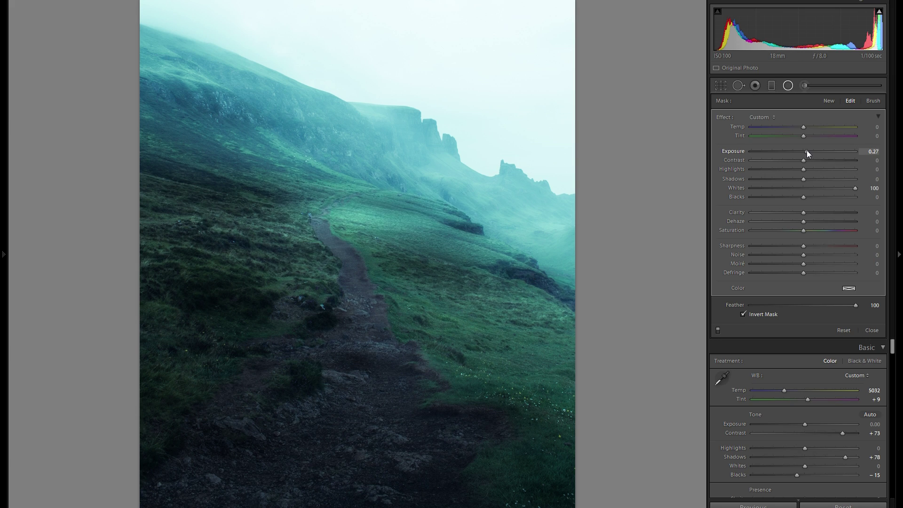
pyautogui.moveTo(807, 149); pyautogui.dragTo(809, 150)
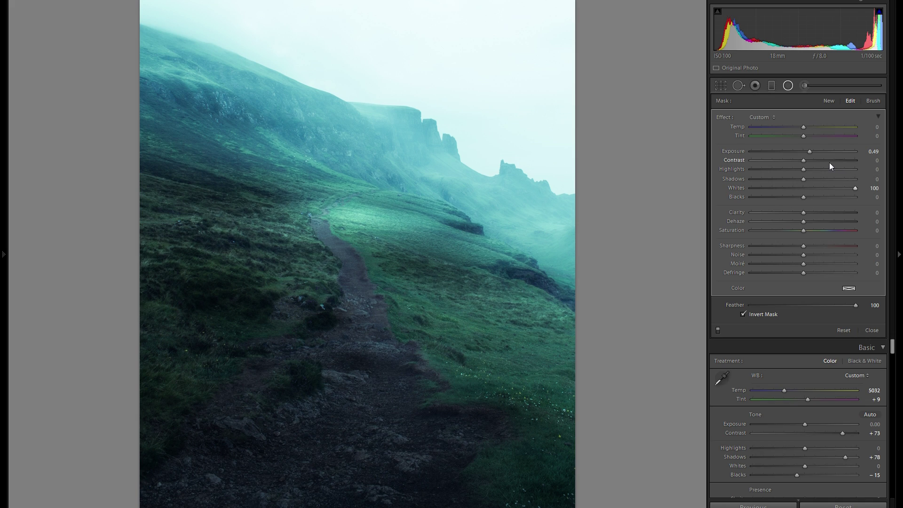
# Step: Move the brightening radial filter onto the grass beside the path and set its contrast to 40, exposure to 0.31 and whites to 71
pyautogui.moveTo(382, 210); pyautogui.dragTo(418, 228)
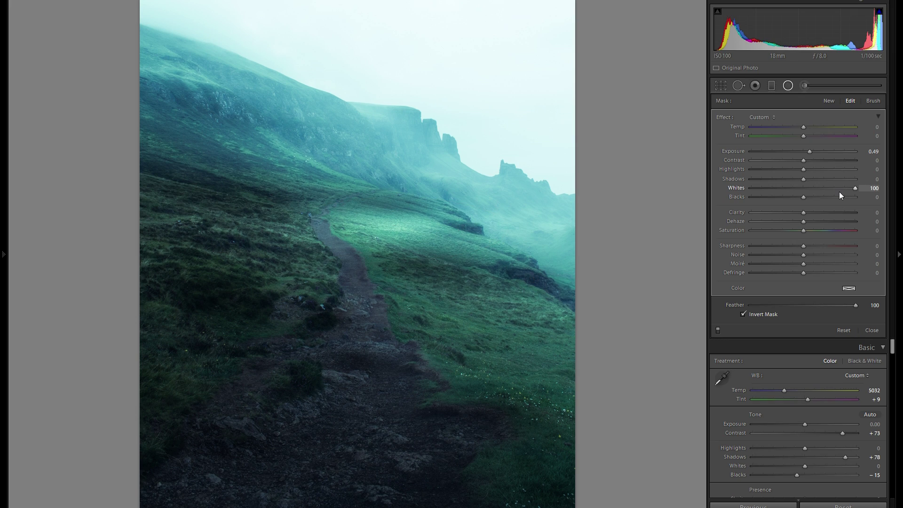
pyautogui.click(824, 163)
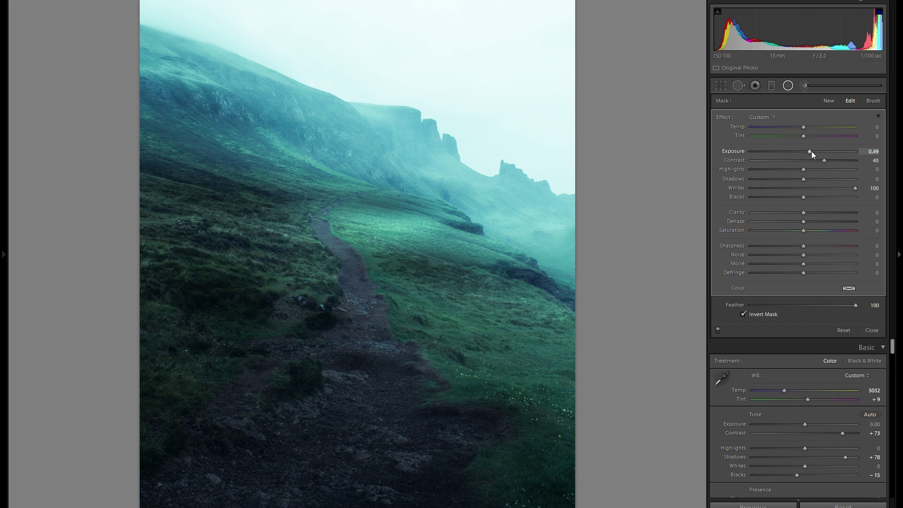
pyautogui.moveTo(809, 151); pyautogui.dragTo(807, 151)
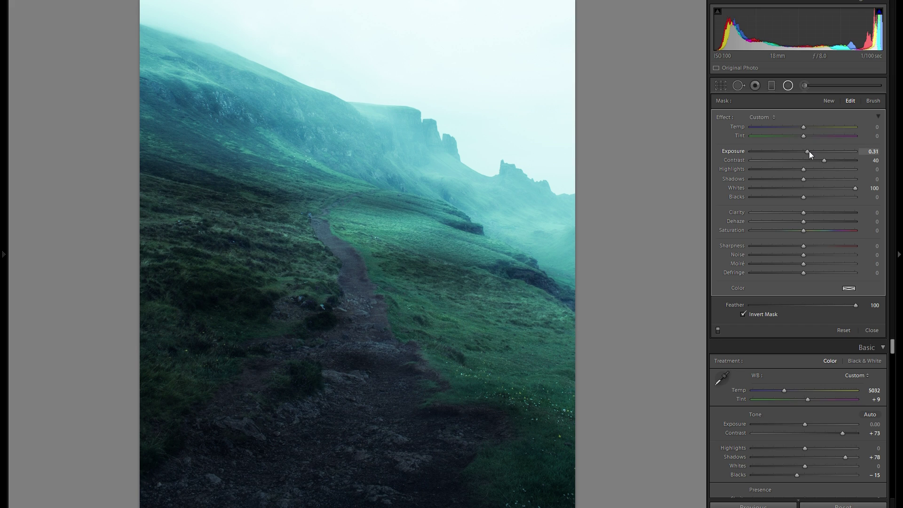
pyautogui.click(836, 188)
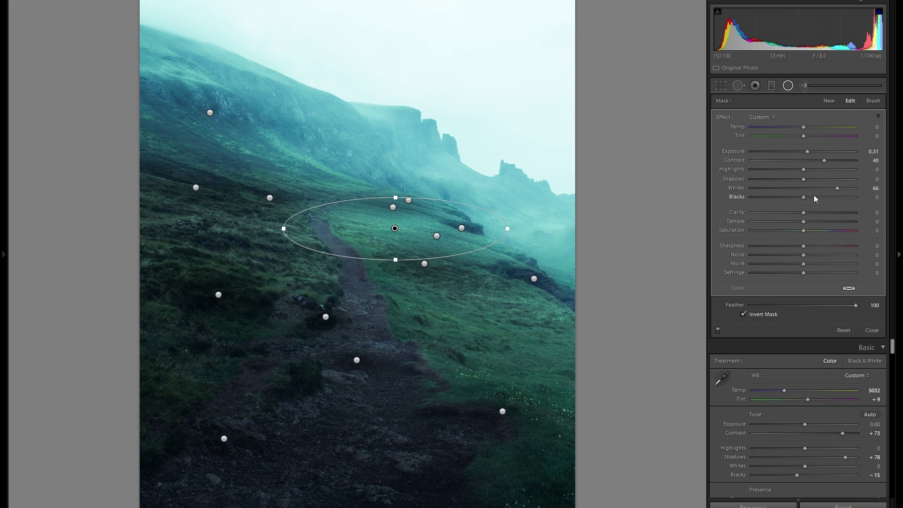
pyautogui.moveTo(836, 188); pyautogui.dragTo(840, 188)
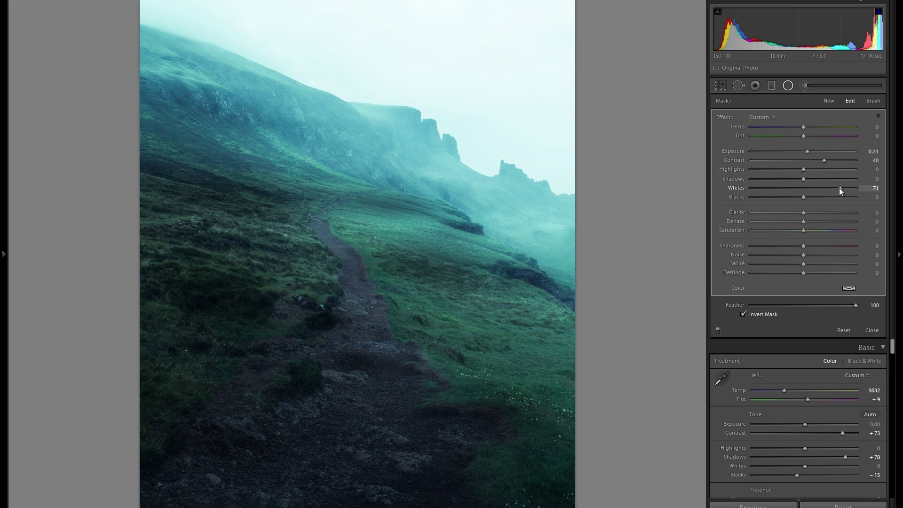
# Step: Duplicate the brightening radial filter onto the grass farther down beside the path, with exposure 0.42, contrast 58 and whites 90
pyautogui.rightClick(410, 225)
pyautogui.click(438, 229)
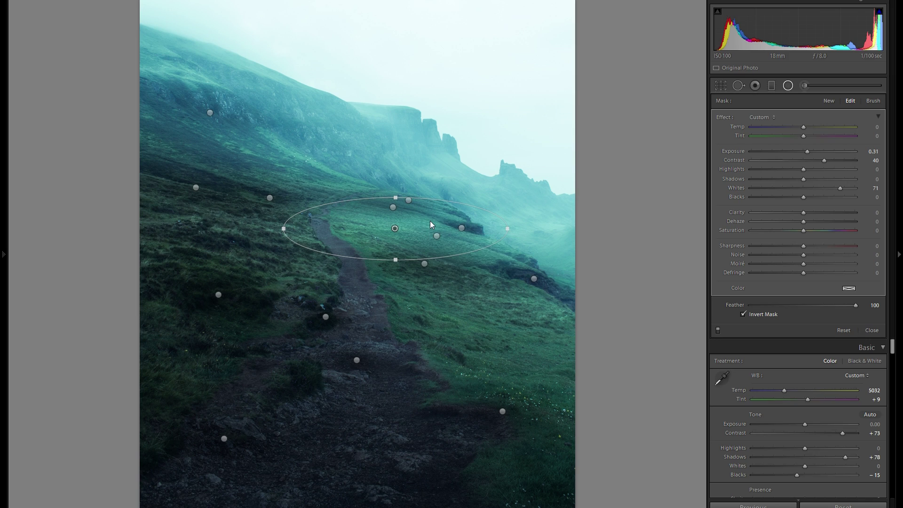
pyautogui.moveTo(491, 305); pyautogui.dragTo(512, 304)
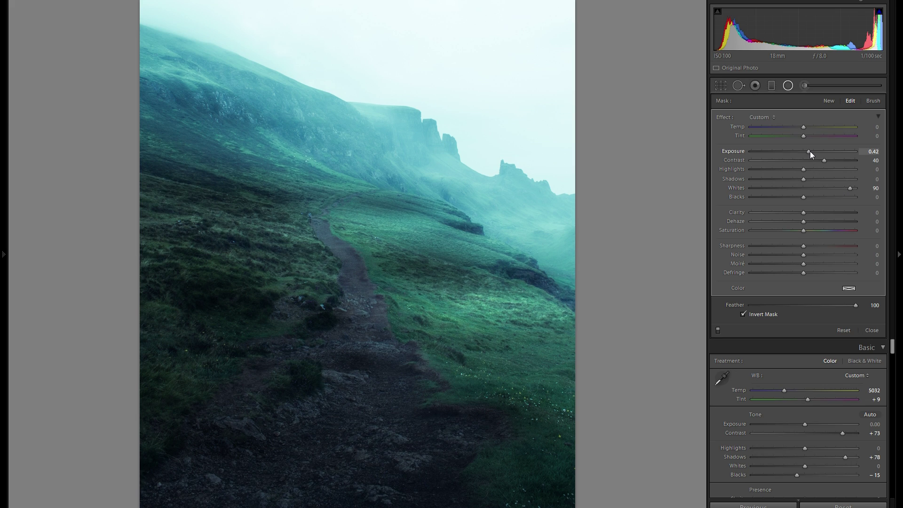
pyautogui.moveTo(835, 162); pyautogui.dragTo(833, 162)
# Step: Place copies of the filter on the flowery grass and the photo's lower-right corner, giving the corner copy whites 100 and exposure 0.63
pyautogui.moveTo(549, 377); pyautogui.dragTo(586, 454)
pyautogui.rightClick(554, 372)
pyautogui.click(562, 376)
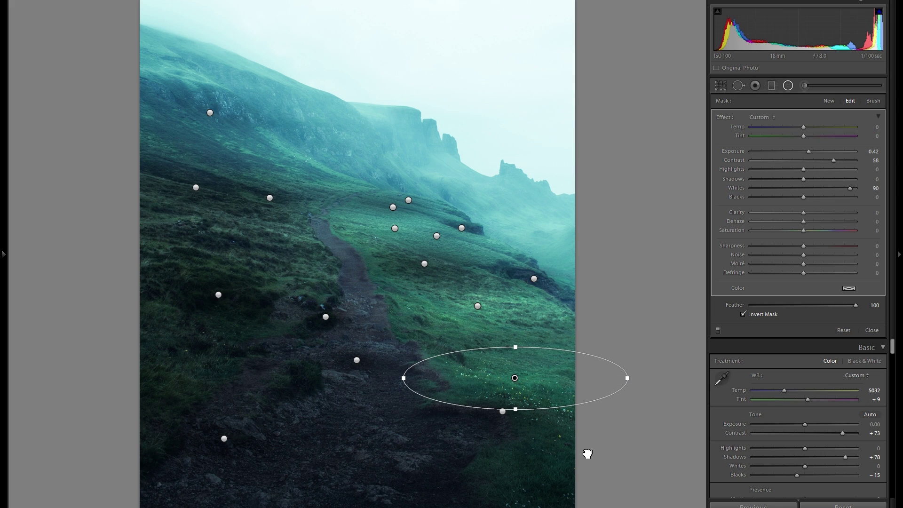
pyautogui.rightClick(577, 454)
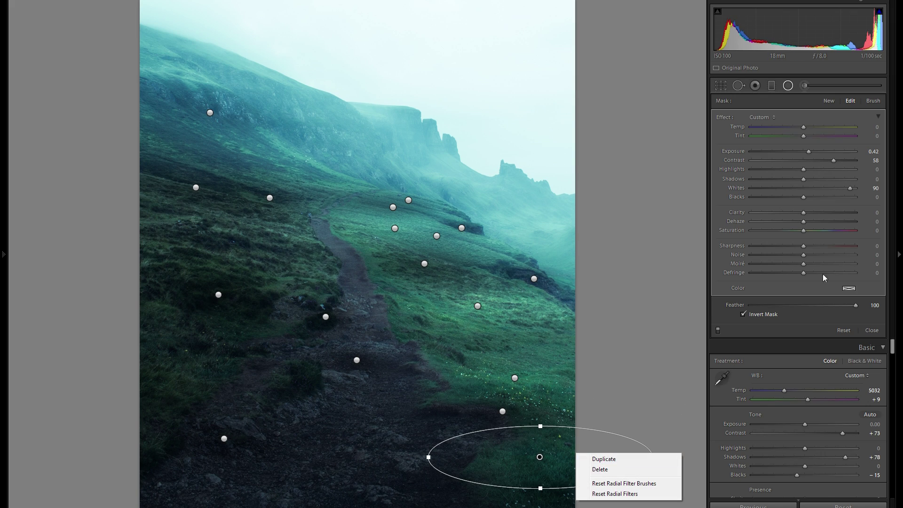
pyautogui.click(850, 188)
pyautogui.moveTo(853, 187); pyautogui.dragTo(860, 186)
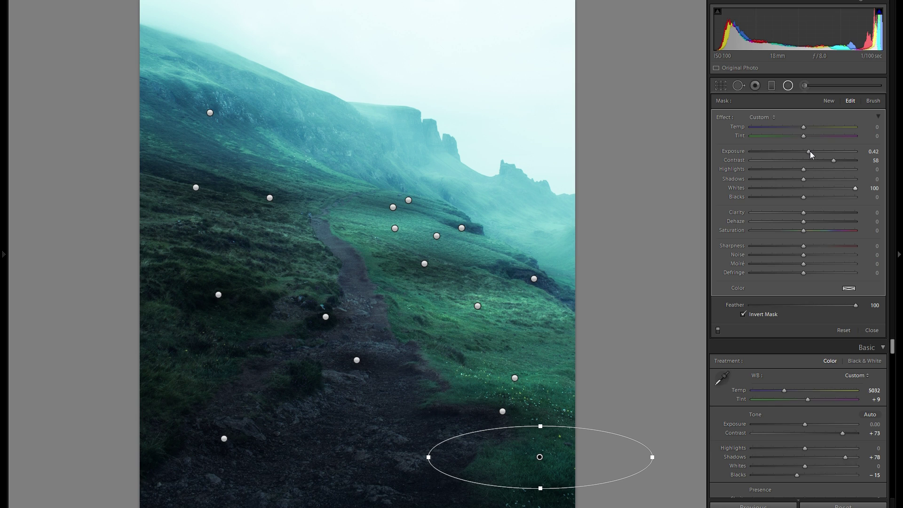
pyautogui.moveTo(812, 151); pyautogui.dragTo(814, 151)
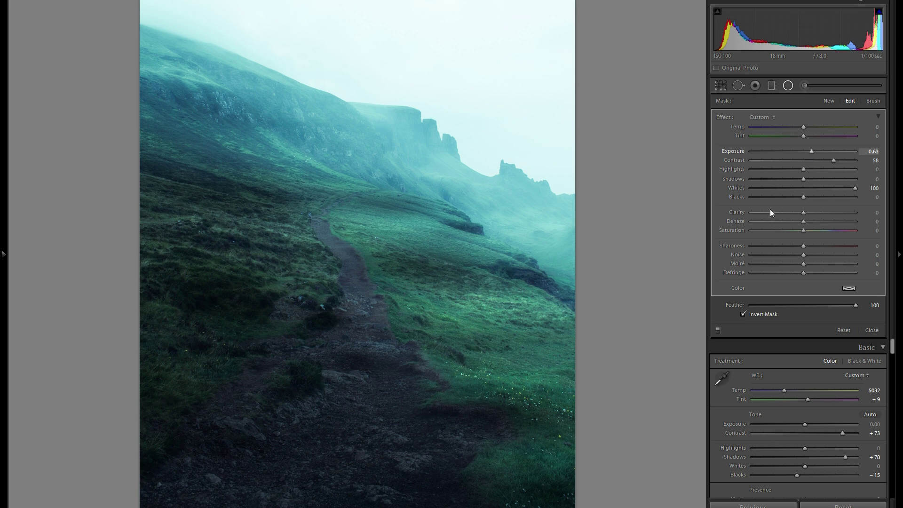
# Step: Duplicate the filter onto the rocks in the path's foreground, tilt it diagonally along them, and set exposure to 0.78 and contrast to 81
pyautogui.rightClick(544, 459)
pyautogui.press('Escape')
pyautogui.moveTo(338, 377); pyautogui.dragTo(367, 391)
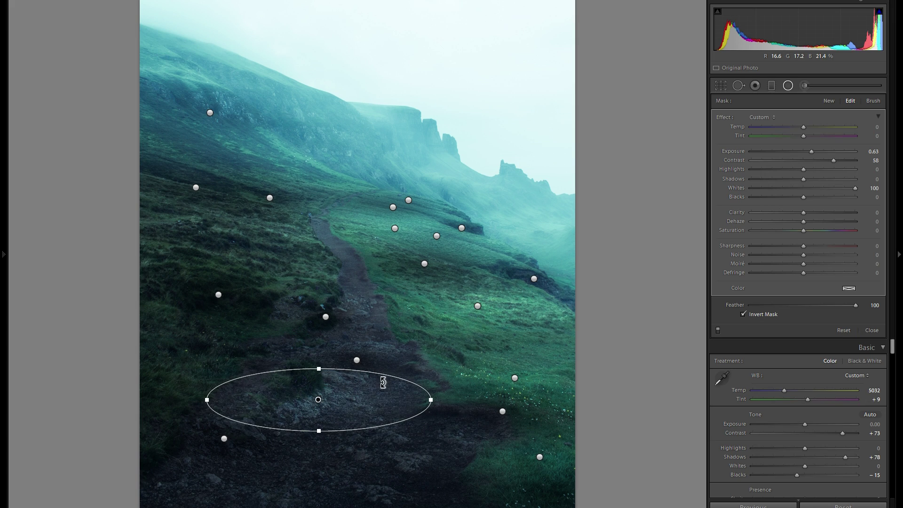
pyautogui.moveTo(373, 353); pyautogui.dragTo(373, 352)
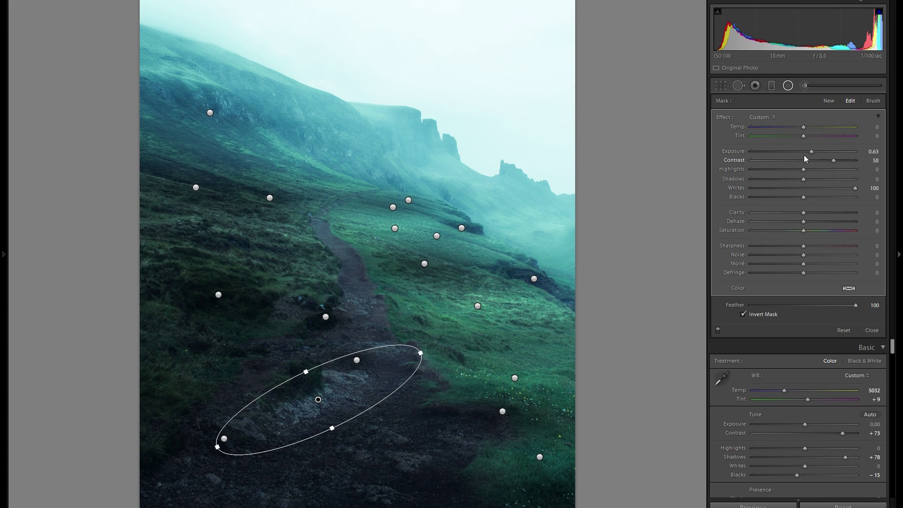
pyautogui.moveTo(812, 152); pyautogui.dragTo(814, 151)
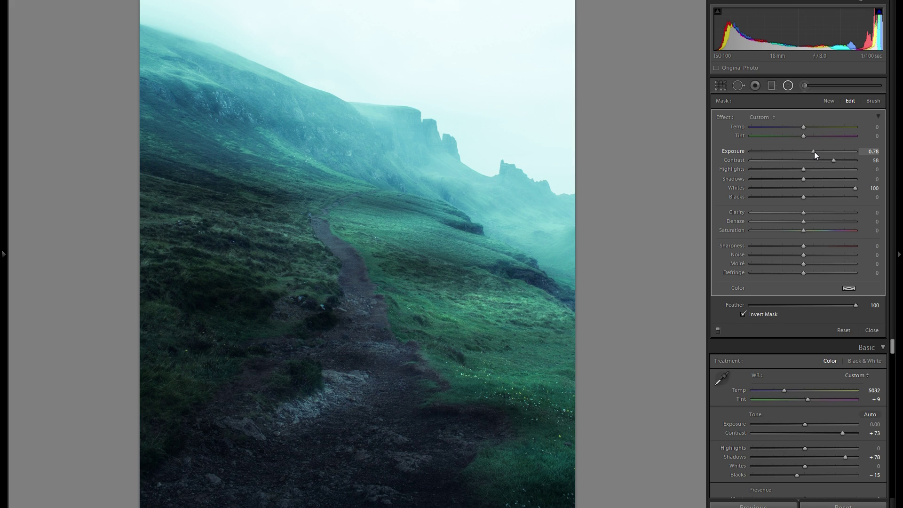
pyautogui.click(845, 160)
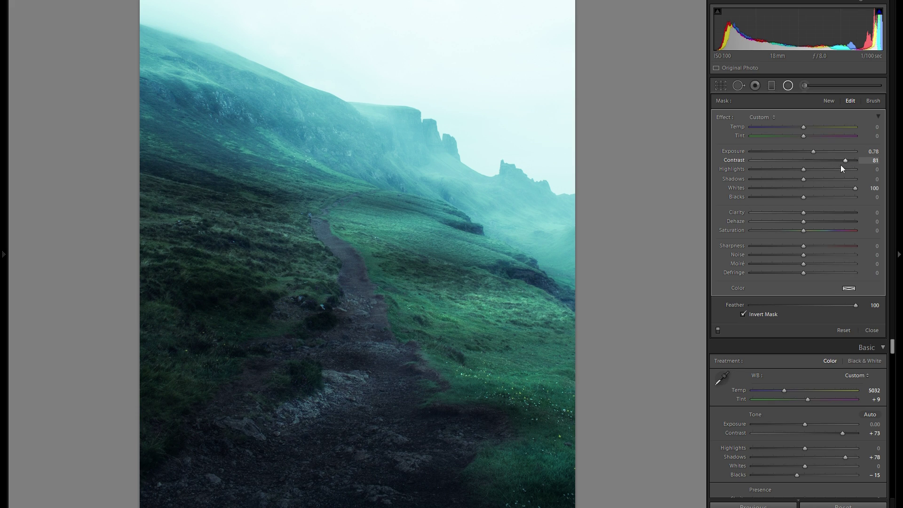
# Step: Duplicate the tilted filter onto the lowest rocks on the path with exposure 0.67, and place another copy on the dark grass at the photo's left
pyautogui.rightClick(344, 396)
pyautogui.click(357, 399)
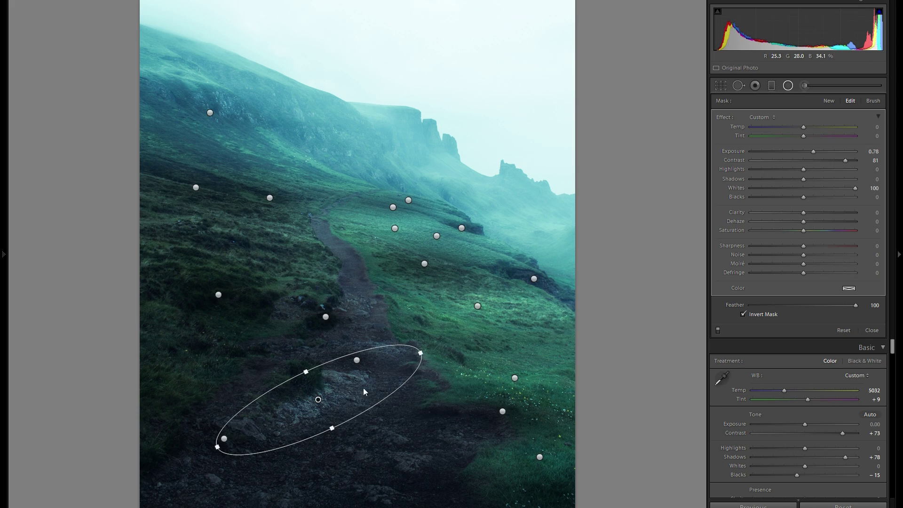
pyautogui.moveTo(436, 463); pyautogui.dragTo(234, 352)
pyautogui.rightClick(454, 452)
pyautogui.click(474, 457)
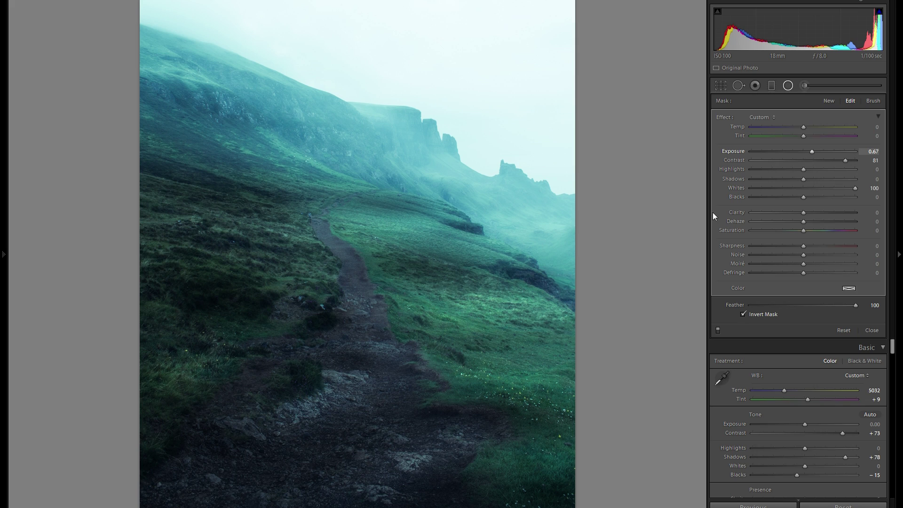
# Step: Place two more copies of the tilted filter on the slope left of the path, one beside its far end and one at the photo's edge
pyautogui.rightClick(209, 371)
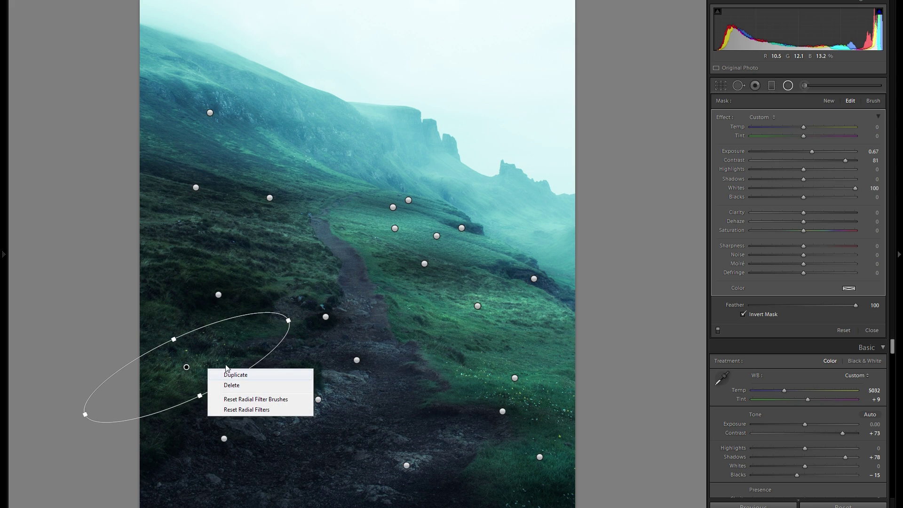
pyautogui.click(236, 375)
pyautogui.moveTo(259, 249); pyautogui.dragTo(291, 226)
pyautogui.rightClick(292, 227)
pyautogui.click(308, 230)
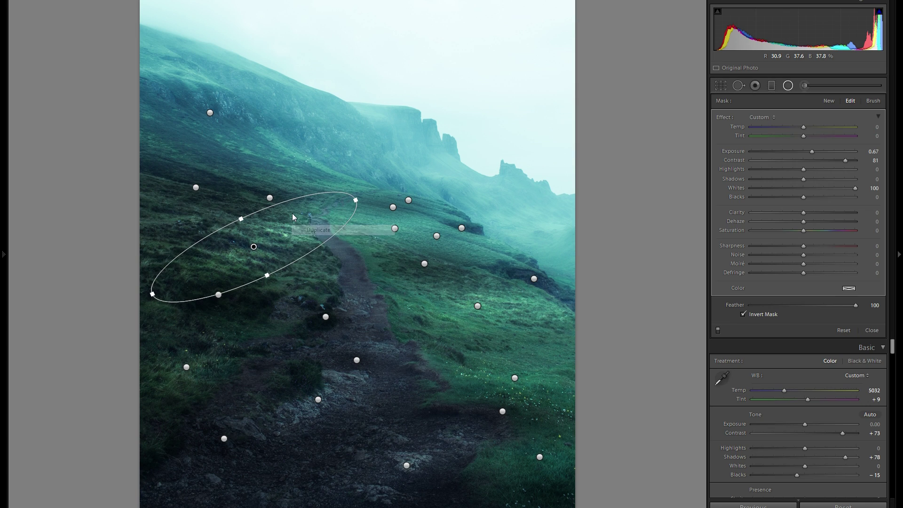
pyautogui.moveTo(187, 209); pyautogui.dragTo(195, 216)
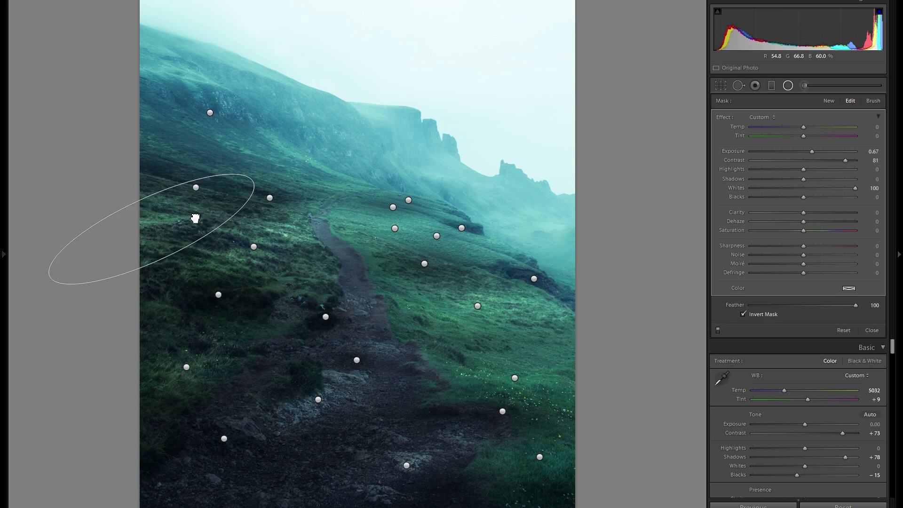
# Step: Duplicate the filter onto the mountainside above the path, rotate it to follow the downward slope, and set its exposure to 0.42
pyautogui.rightClick(212, 217)
pyautogui.click(234, 222)
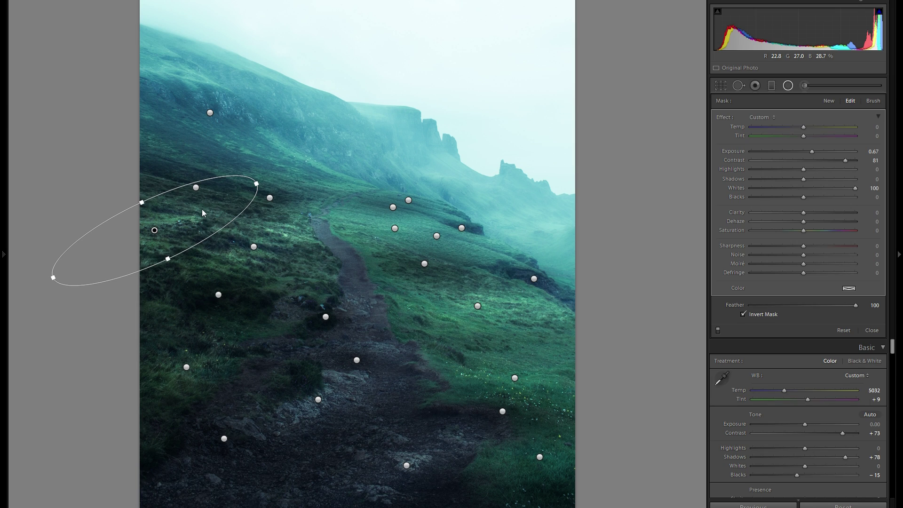
pyautogui.moveTo(202, 203); pyautogui.dragTo(323, 177)
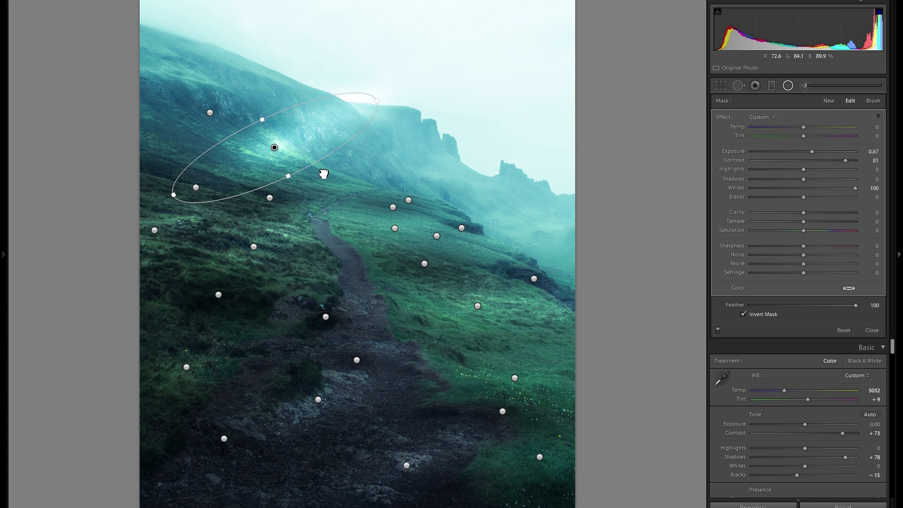
pyautogui.moveTo(322, 135); pyautogui.dragTo(342, 187)
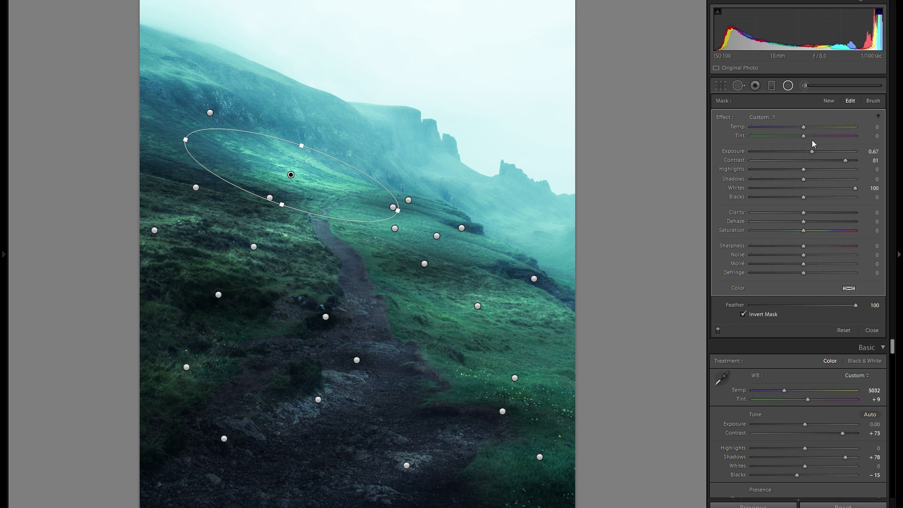
pyautogui.moveTo(811, 152); pyautogui.dragTo(808, 152)
# Step: Place three copies of the mountainside filter on the grass right of the path, the flowery grass below it, and the middle of the path
pyautogui.rightClick(321, 177)
pyautogui.click(320, 179)
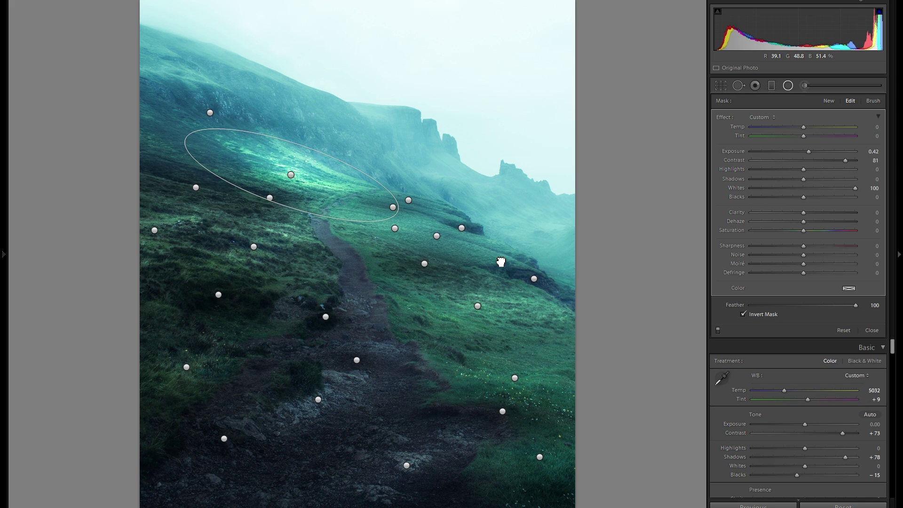
pyautogui.moveTo(501, 261); pyautogui.dragTo(494, 296)
pyautogui.rightClick(521, 302)
pyautogui.click(521, 302)
pyautogui.moveTo(507, 295); pyautogui.dragTo(383, 331)
pyautogui.rightClick(560, 395)
pyautogui.click(586, 404)
pyautogui.moveTo(255, 279); pyautogui.dragTo(299, 289)
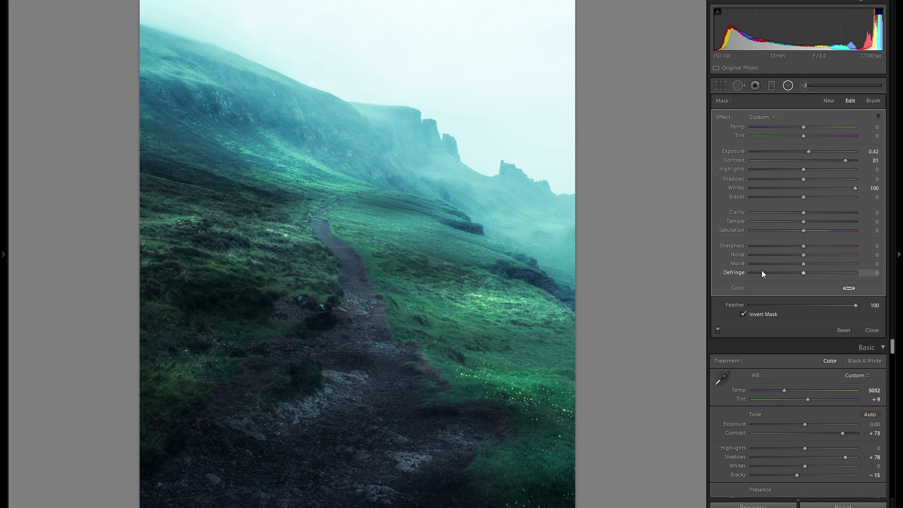
# Step: Compare the photo with all radial filters switched off and on again
pyautogui.click(718, 329)
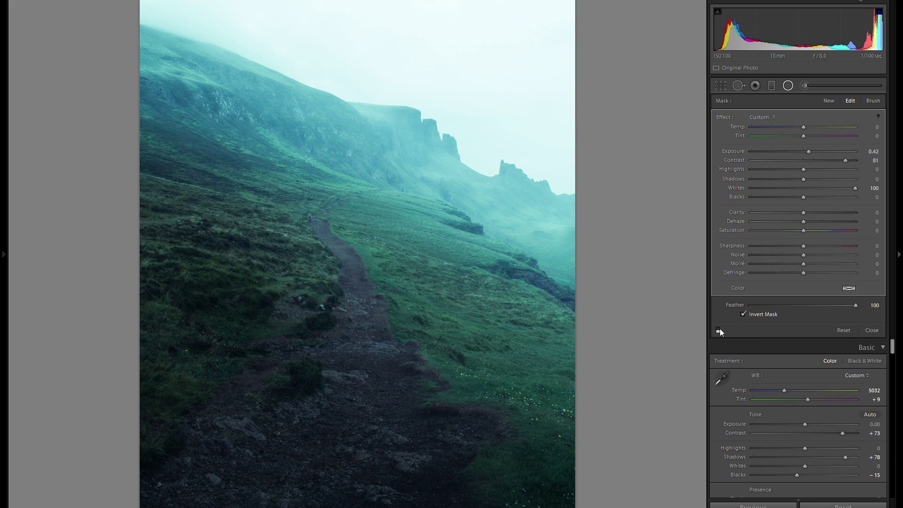
pyautogui.click(718, 330)
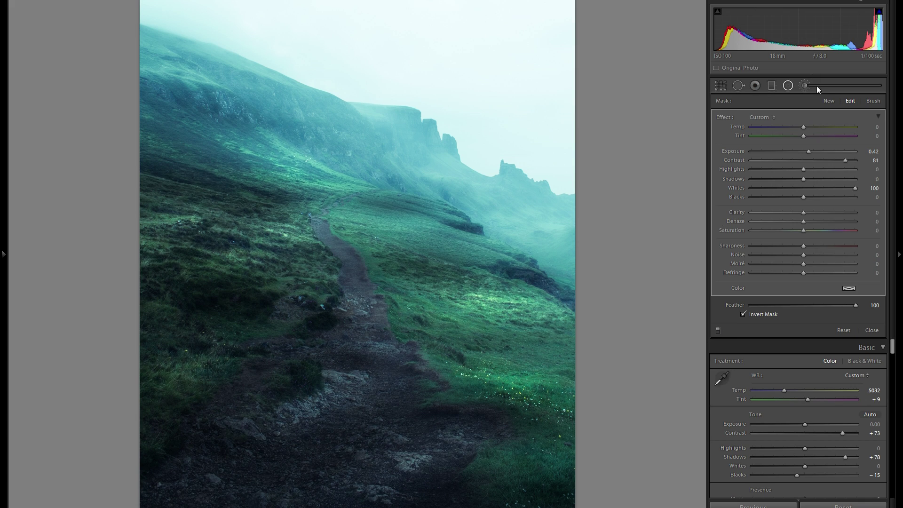
# Step: Draw a new small radial filter on the foreground rocks with exposure 0.81, contrast 86, whites 100 and temp 6
pyautogui.click(827, 102)
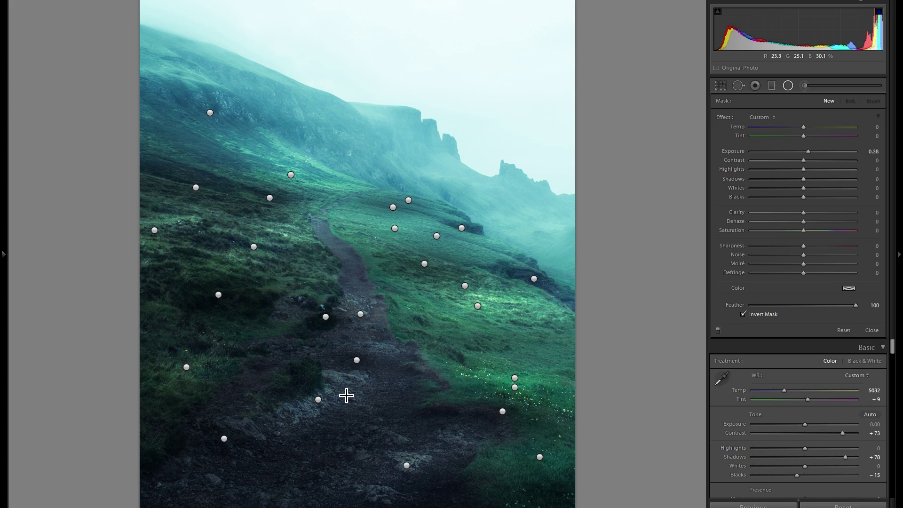
pyautogui.moveTo(331, 382); pyautogui.dragTo(361, 396)
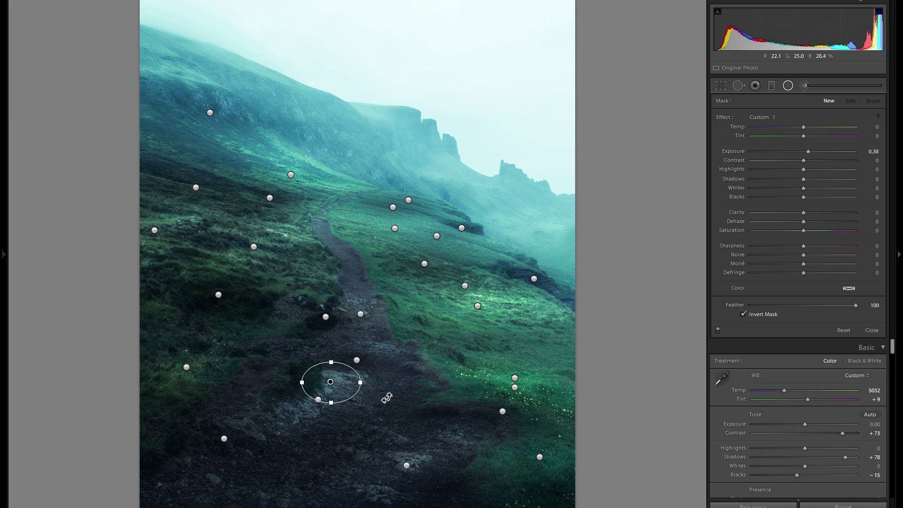
pyautogui.click(834, 161)
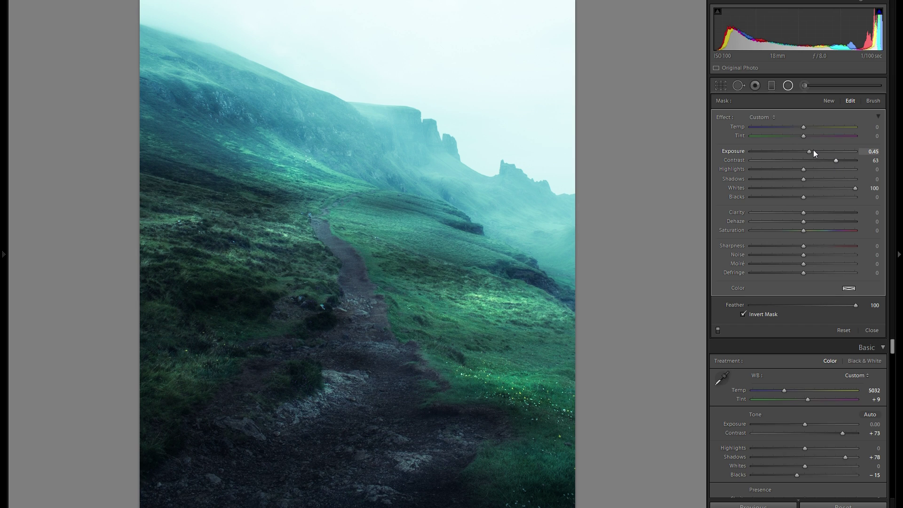
pyautogui.click(848, 162)
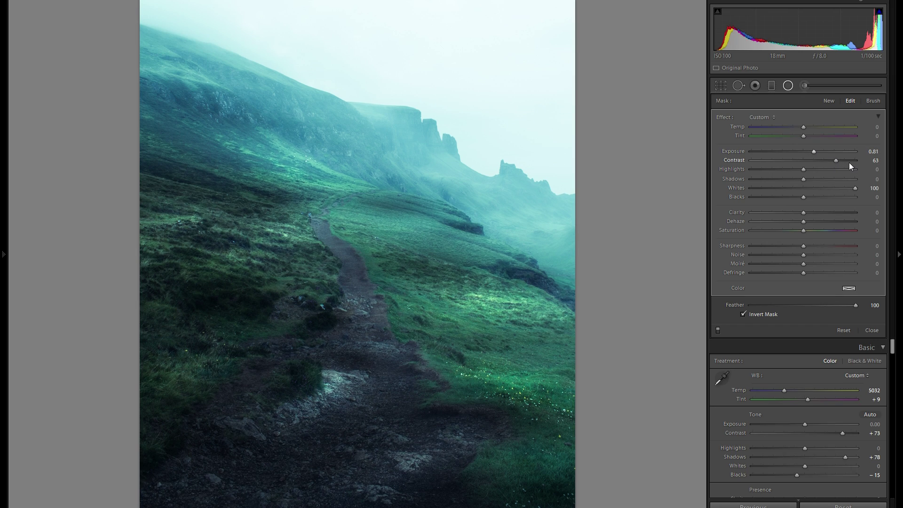
pyautogui.click(811, 127)
# Step: Duplicate the small radial filter and move the copy onto the rocks lower left along the path
pyautogui.rightClick(334, 375)
pyautogui.click(346, 379)
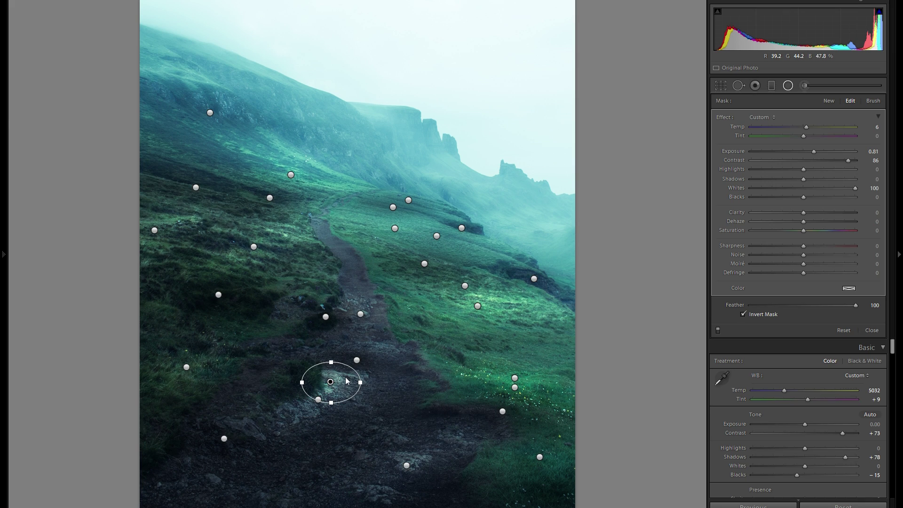
pyautogui.moveTo(346, 380); pyautogui.dragTo(298, 413)
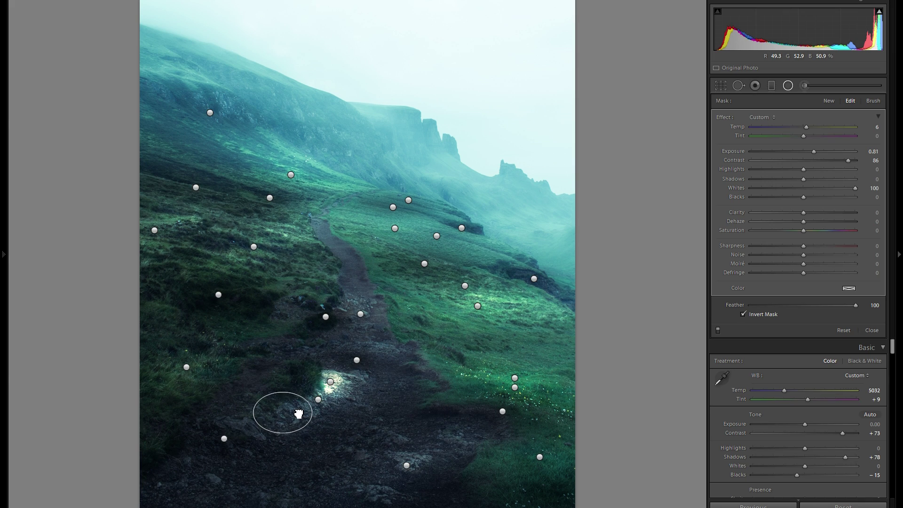
# Step: Duplicate the small filter onto the lowest rocks on the path, and set the copy's whites to 37 and exposure to 0.49
pyautogui.rightClick(313, 414)
pyautogui.click(330, 421)
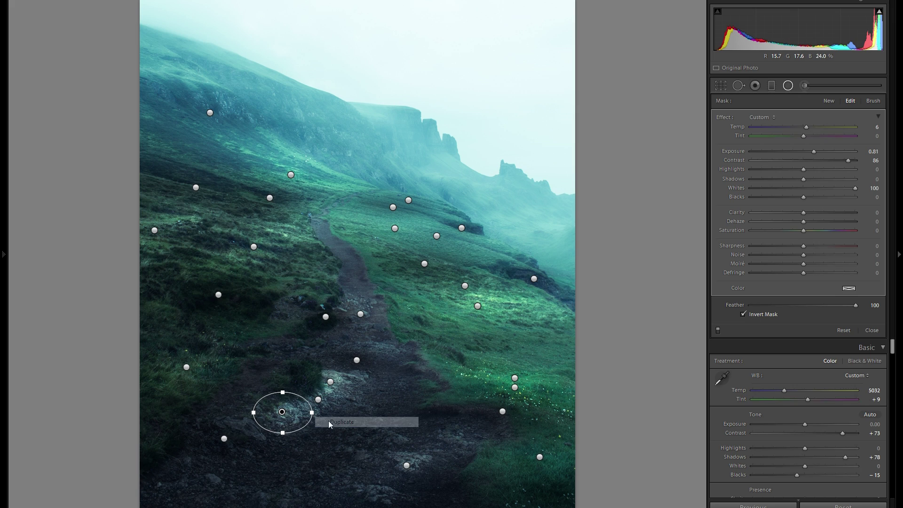
pyautogui.moveTo(297, 418); pyautogui.dragTo(427, 463)
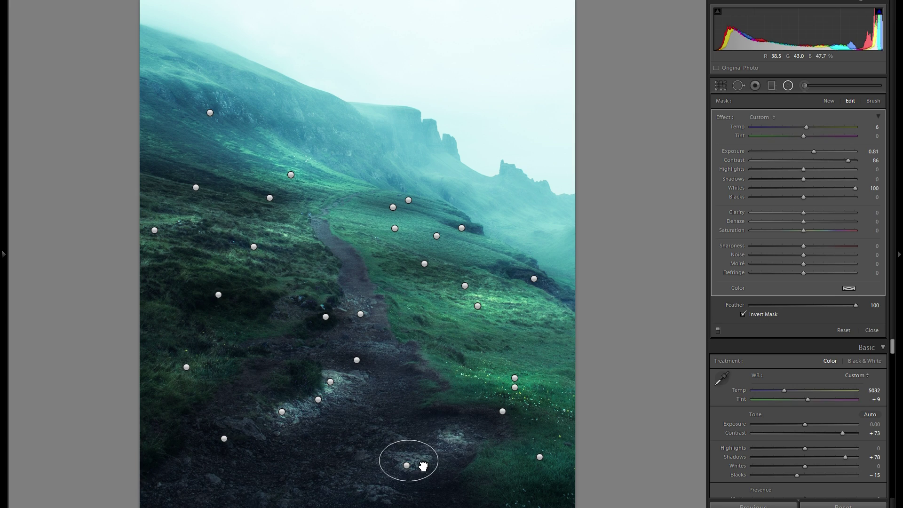
pyautogui.click(821, 188)
pyautogui.click(807, 151)
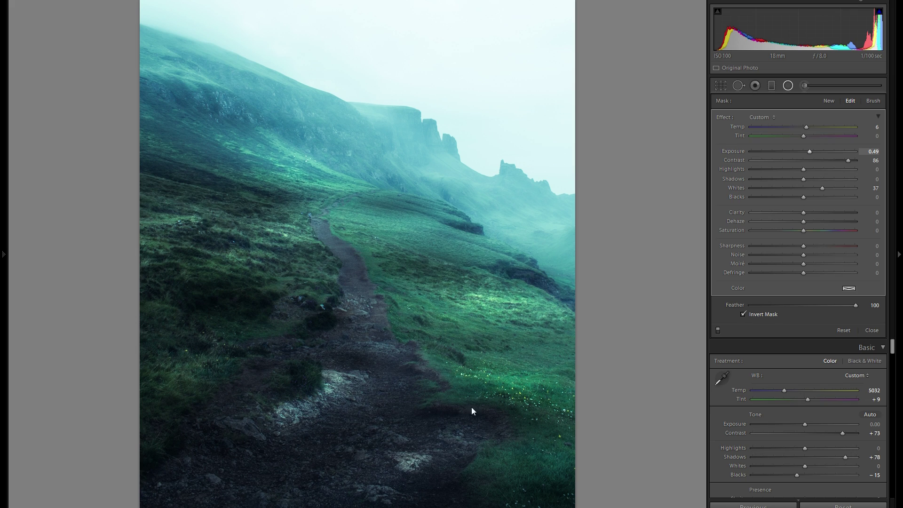
# Step: Place a copy of the small filter on the dark patch left of the path's middle, and set its exposure to 0.81 and whites to 68
pyautogui.moveTo(416, 457)
pyautogui.moveTo(416, 457); pyautogui.dragTo(296, 304)
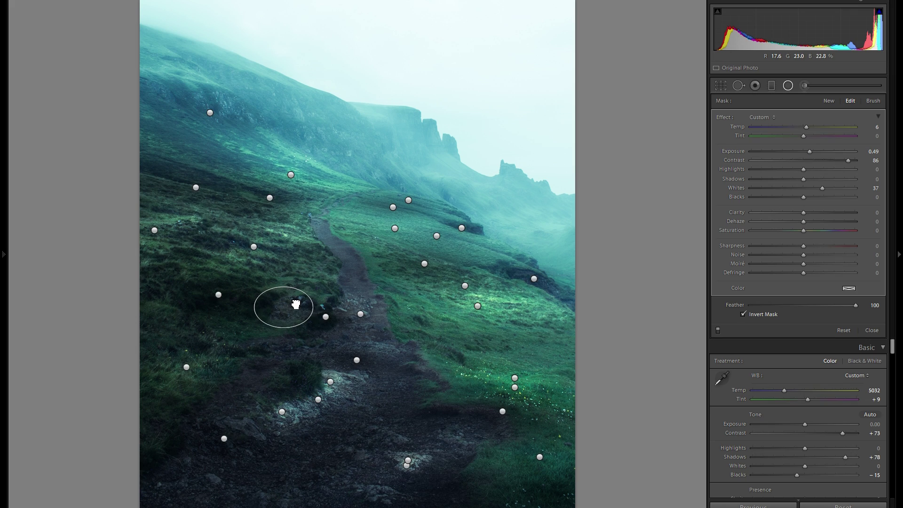
pyautogui.moveTo(812, 151); pyautogui.dragTo(817, 150)
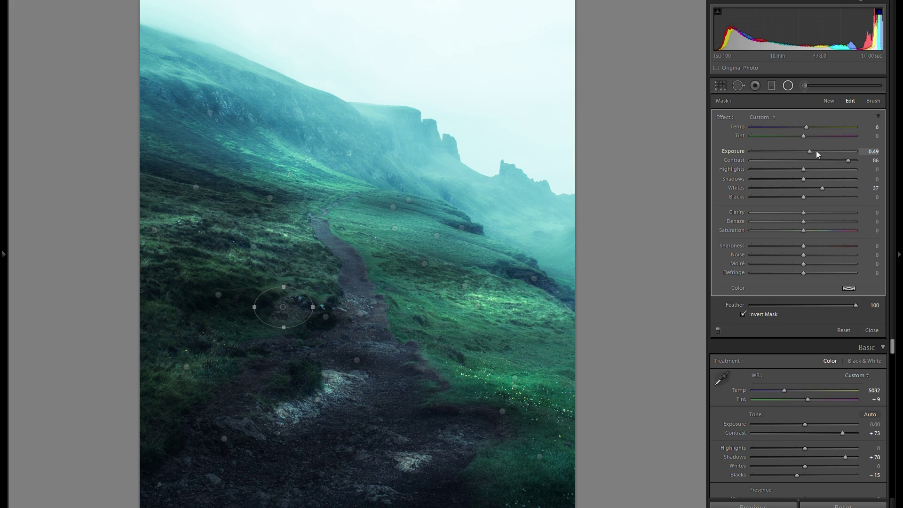
pyautogui.click(839, 189)
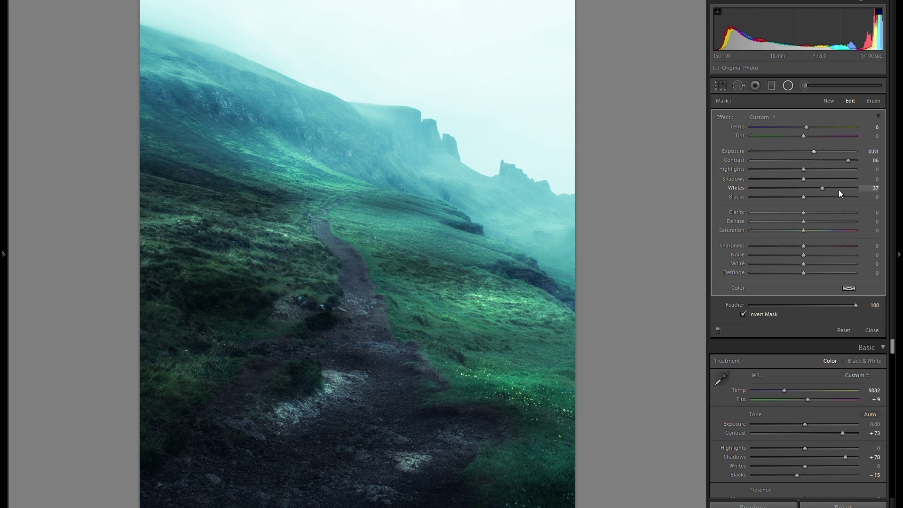
pyautogui.moveTo(300, 308)
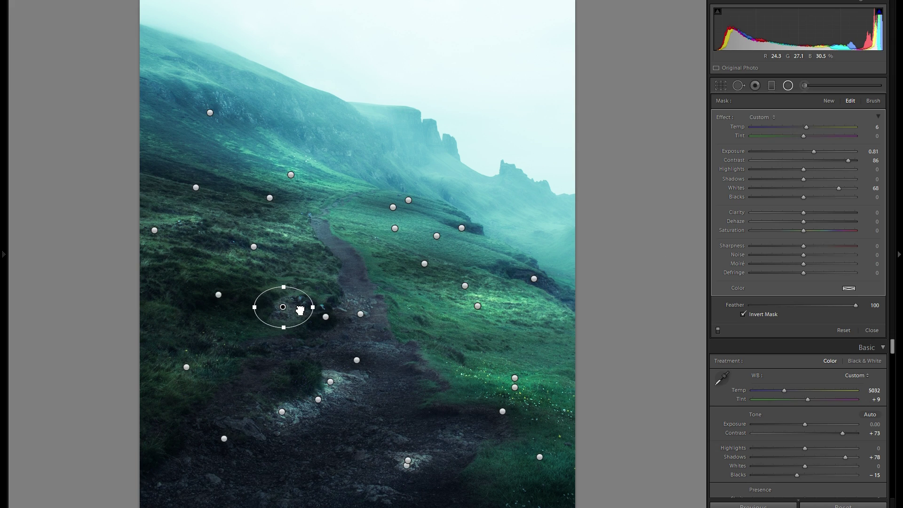
# Step: Set contrast and whites to 100 and exposure to 0.81 on the small radial filter beside the path's middle
pyautogui.click(817, 150)
pyautogui.moveTo(840, 187); pyautogui.dragTo(875, 191)
pyautogui.moveTo(817, 152); pyautogui.dragTo(814, 153)
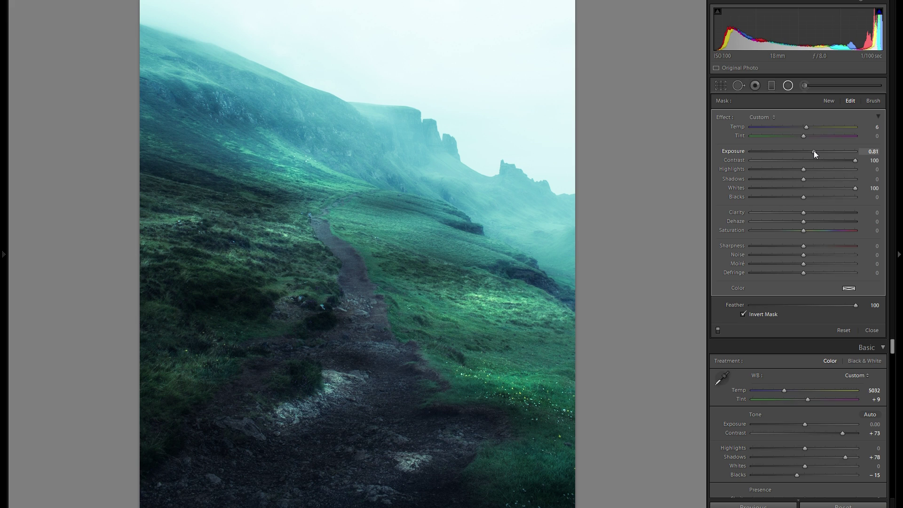
# Step: Duplicate the small radial filter and move the copy up onto the dark hillside left of the path's far end
pyautogui.rightClick(291, 301)
pyautogui.click(304, 306)
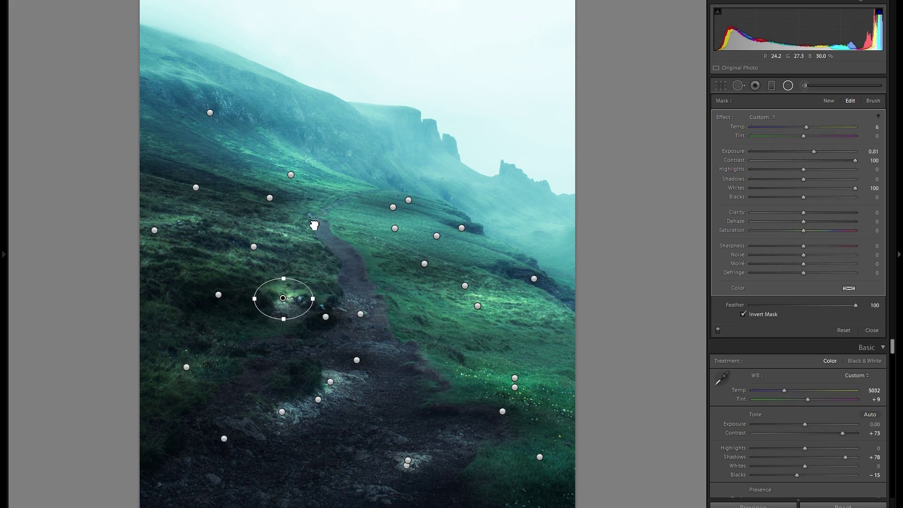
pyautogui.moveTo(262, 205)
pyautogui.mouseDown()
pyautogui.moveTo(241, 190)
pyautogui.moveTo(263, 198)
pyautogui.mouseUp()
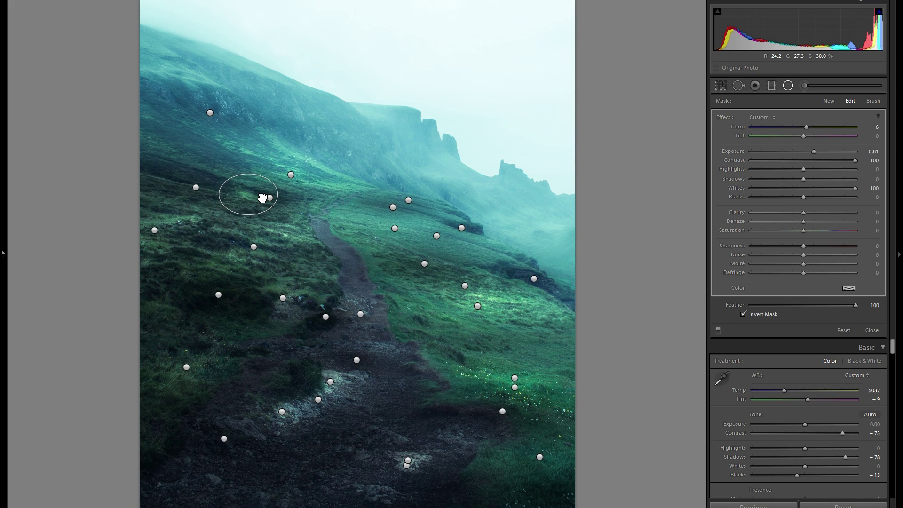
# Step: Duplicate the small filter onto the grassy slope right of the path, and set the copy's whites to 53 and exposure to 0.49
pyautogui.rightClick(293, 197)
pyautogui.click(258, 201)
pyautogui.moveTo(258, 204); pyautogui.dragTo(486, 339)
pyautogui.moveTo(855, 188); pyautogui.dragTo(830, 188)
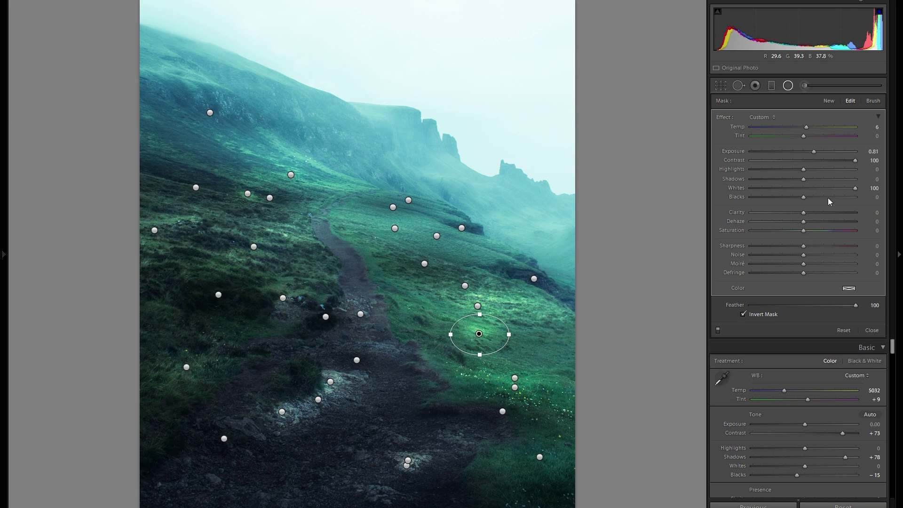
pyautogui.click(807, 151)
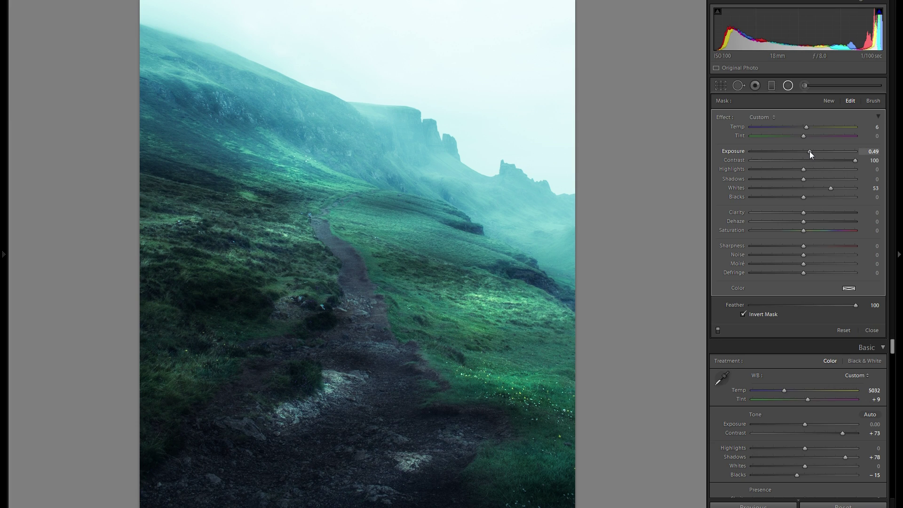
# Step: Compare the image without the radial filters, then lower the lower-left path rocks filter's exposure to 0.42 and close the Radial Filter tool
pyautogui.click(718, 330)
pyautogui.click(717, 331)
pyautogui.click(282, 412)
pyautogui.click(808, 151)
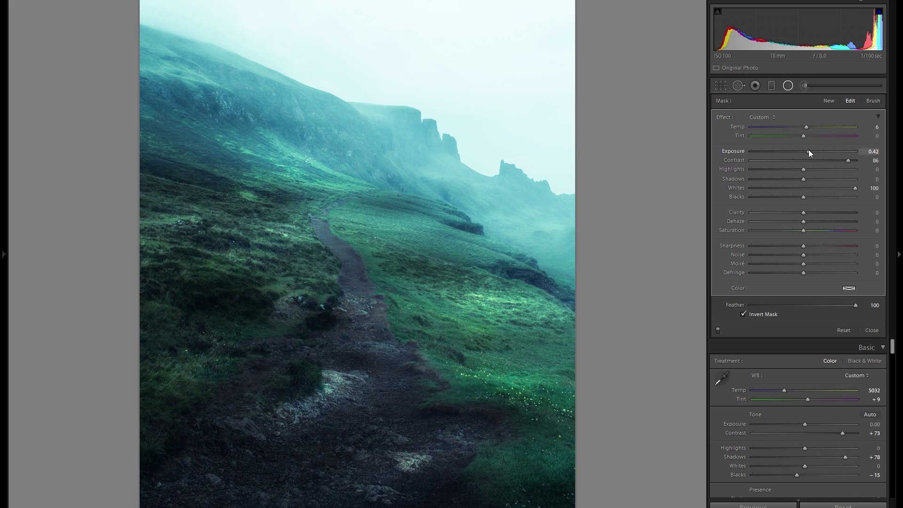
pyautogui.click(789, 85)
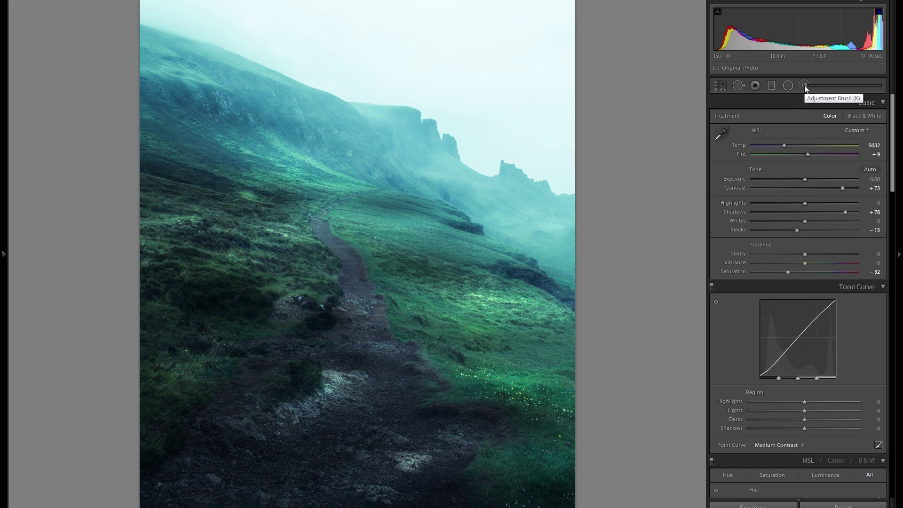
# Step: Try a post-crop vignette with amount -37 and midpoint 22, then reset its amount to 0
pyautogui.scroll(-10, 803, 277)
pyautogui.scroll(-5, 802, 308)
pyautogui.moveTo(803, 349); pyautogui.dragTo(784, 348)
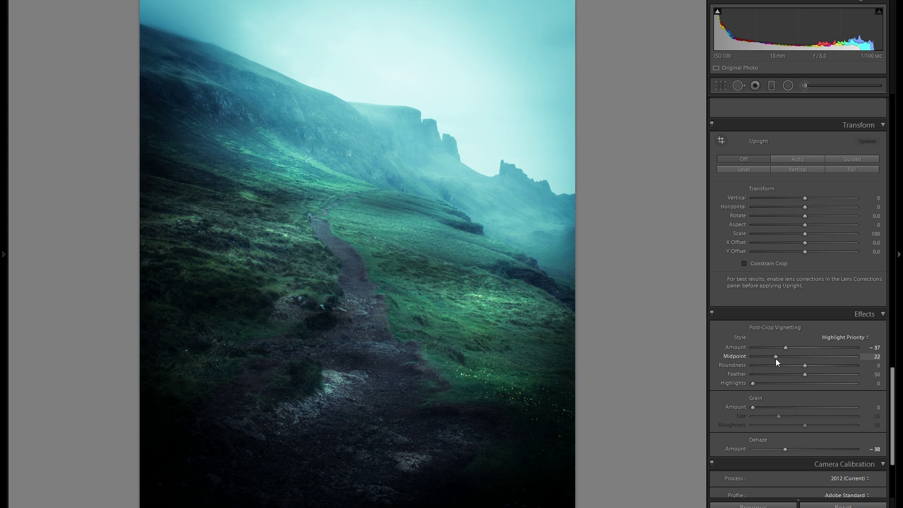
pyautogui.doubleClick(735, 348)
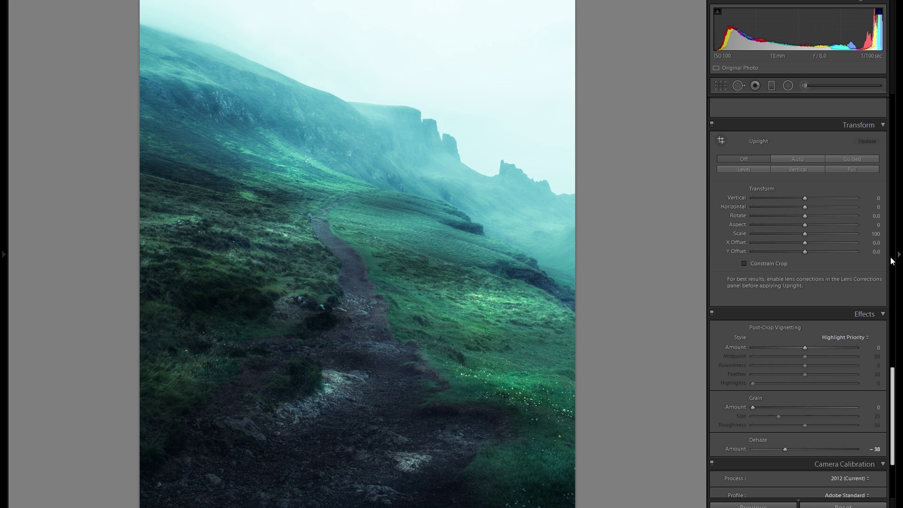
pyautogui.scroll(5, 853, 277)
pyautogui.scroll(-5, 845, 277)
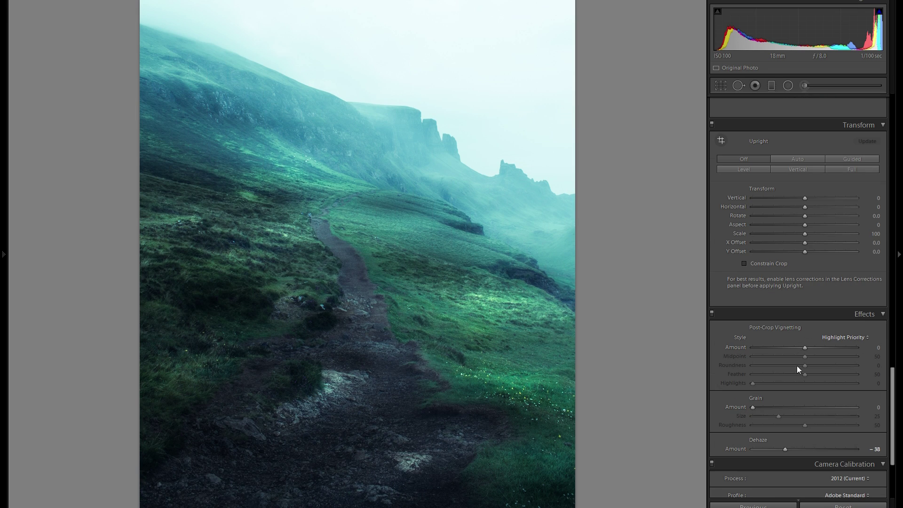
pyautogui.scroll(2, 799, 329)
pyautogui.scroll(15, 799, 325)
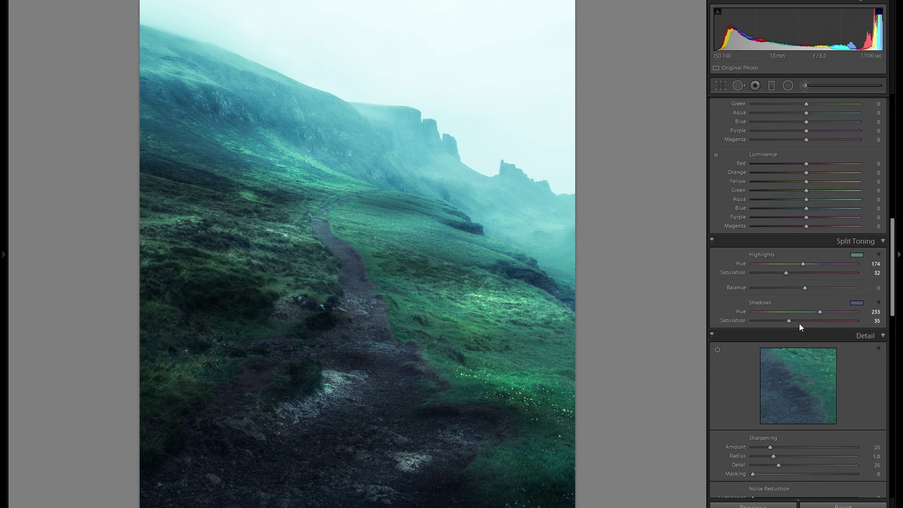
# Step: Paint down the photo's right edge with a large, soft Adjustment Brush at exposure -0.56 to darken it
pyautogui.click(805, 86)
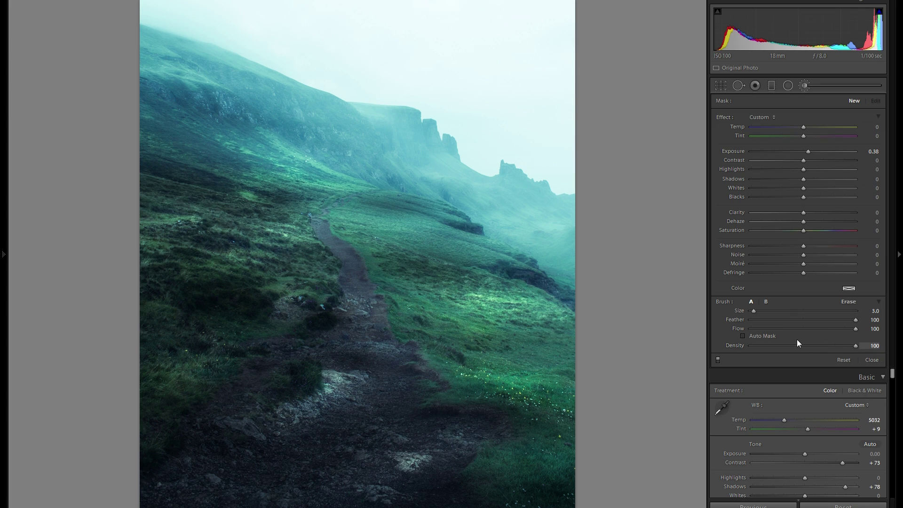
pyautogui.moveTo(754, 311); pyautogui.dragTo(777, 313)
pyautogui.moveTo(800, 150); pyautogui.dragTo(795, 151)
pyautogui.scroll(2, 568, 285)
pyautogui.scroll(1, 568, 285)
pyautogui.scroll(2, 568, 285)
pyautogui.scroll(3, 570, 277)
pyautogui.moveTo(566, 324); pyautogui.dragTo(562, 452)
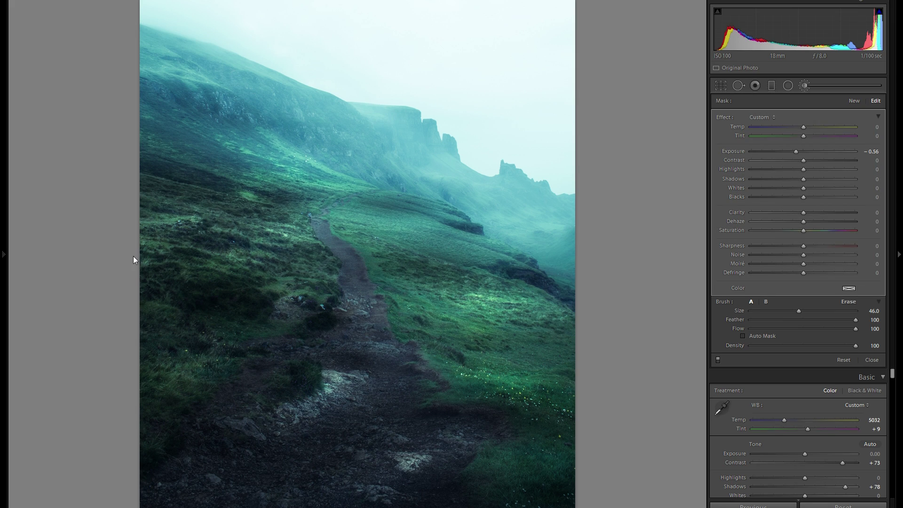
# Step: Darken the photo's left edge and lower foreground with the same brush mask, adjusting the brush size and switching to erase for corrections
pyautogui.moveTo(121, 252)
pyautogui.mouseDown()
pyautogui.moveTo(117, 122)
pyautogui.moveTo(105, 282)
pyautogui.mouseUp()
pyautogui.press('alt')
pyautogui.scroll(4, 569, 277)
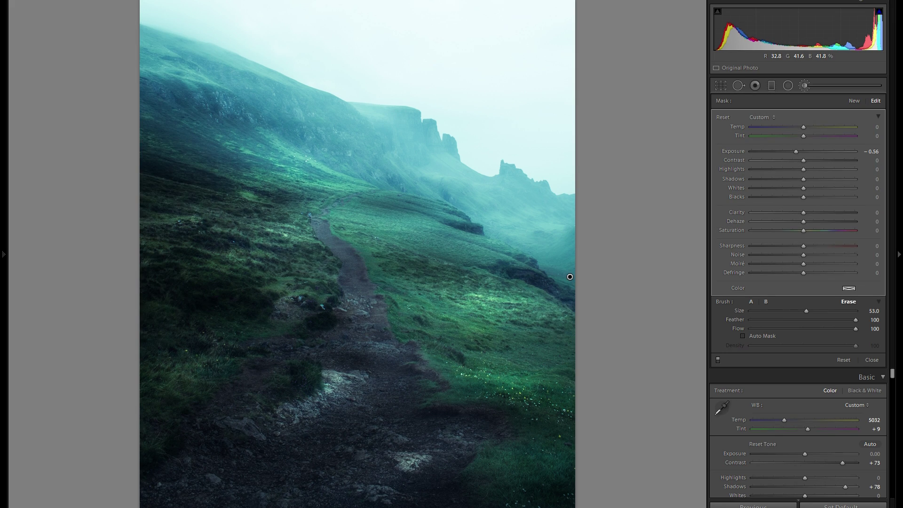
pyautogui.scroll(1, 570, 276)
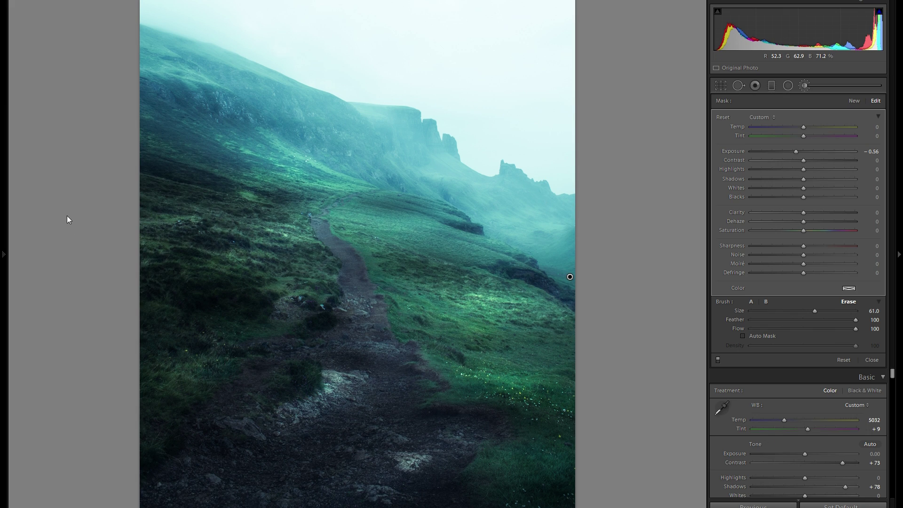
pyautogui.press('[')
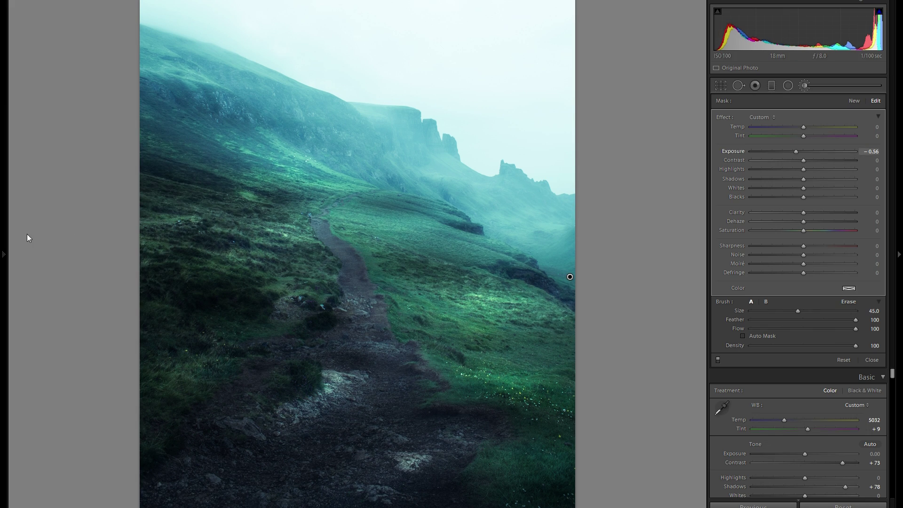
pyautogui.press('[')
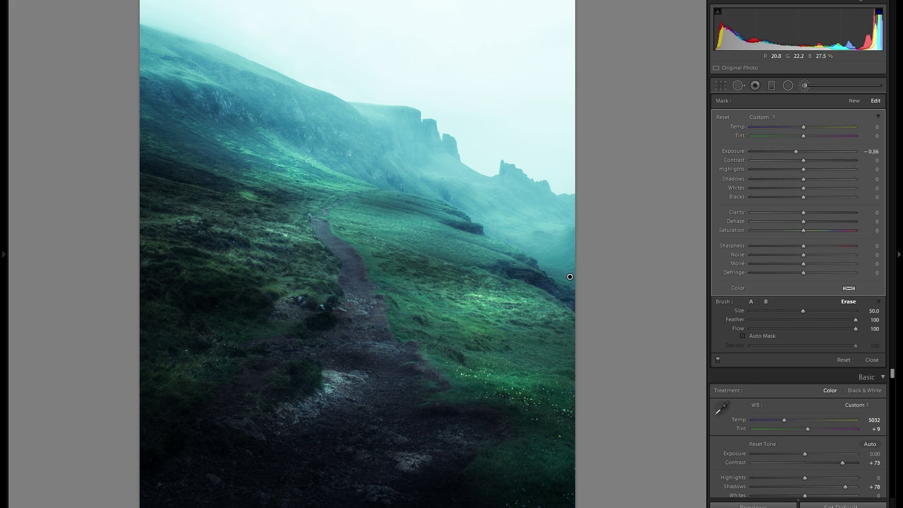
pyautogui.press('alt')
pyautogui.press('alt')
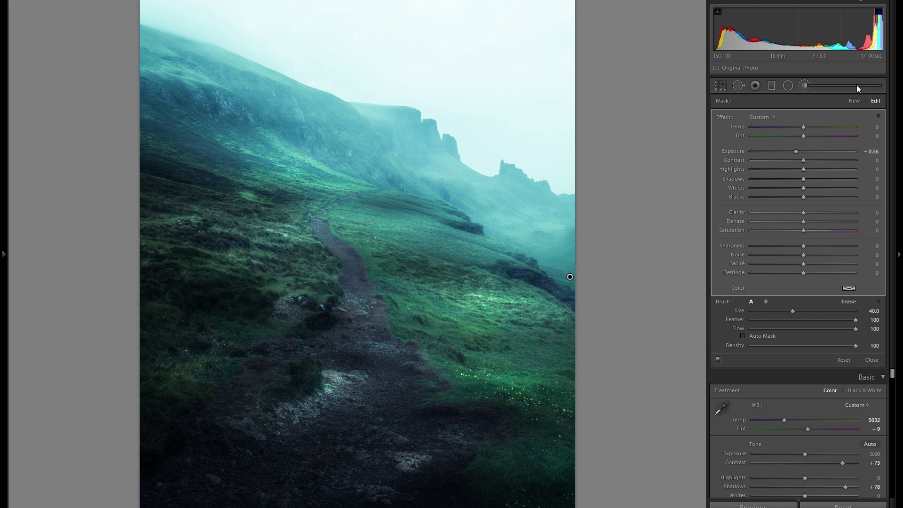
# Step: Start a new brush mask and paint down the photo's right edge to darken the lower grassy slope further
pyautogui.click(854, 101)
pyautogui.scroll(-3, 570, 276)
pyautogui.moveTo(570, 277); pyautogui.dragTo(562, 366)
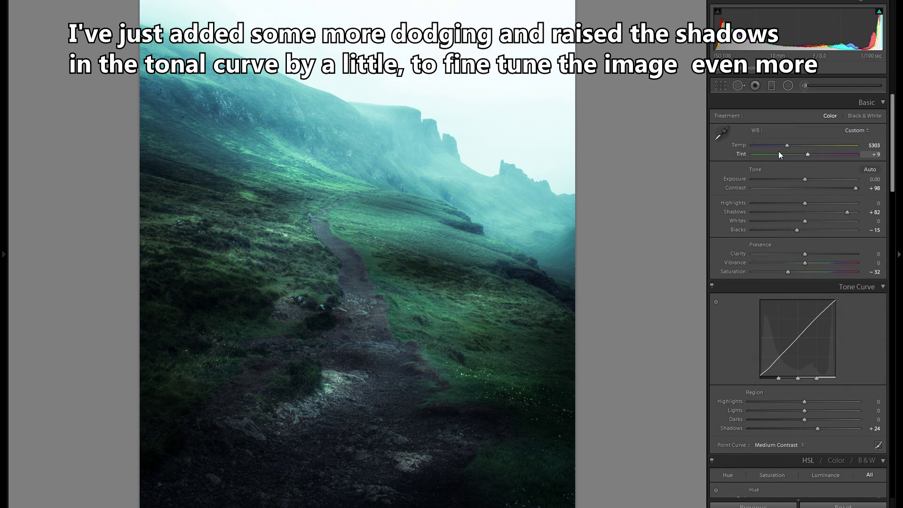
# Step: Compare the original and edited photo side by side, then return to the single edited view
pyautogui.press('y')
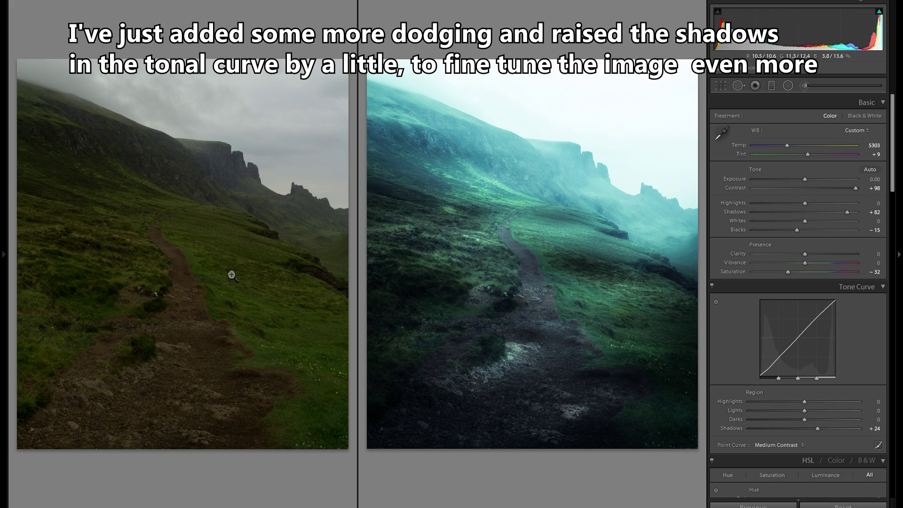
pyautogui.press('y')
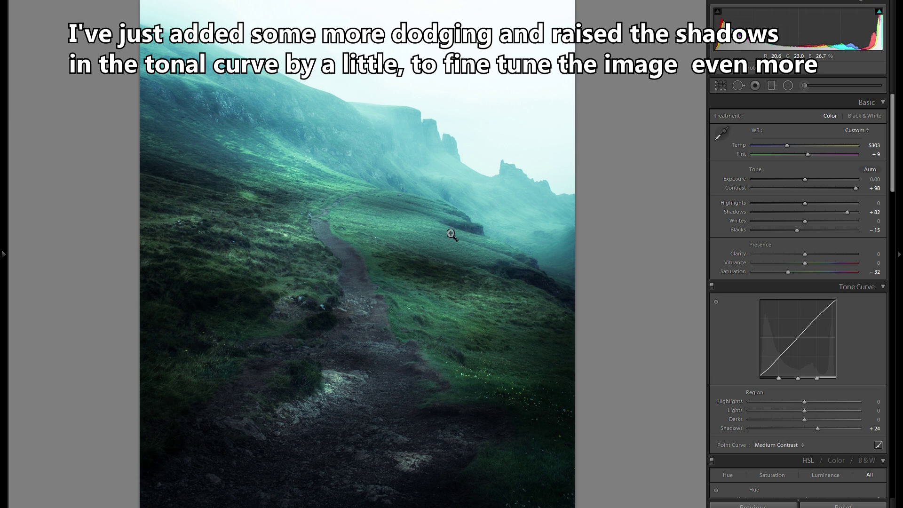